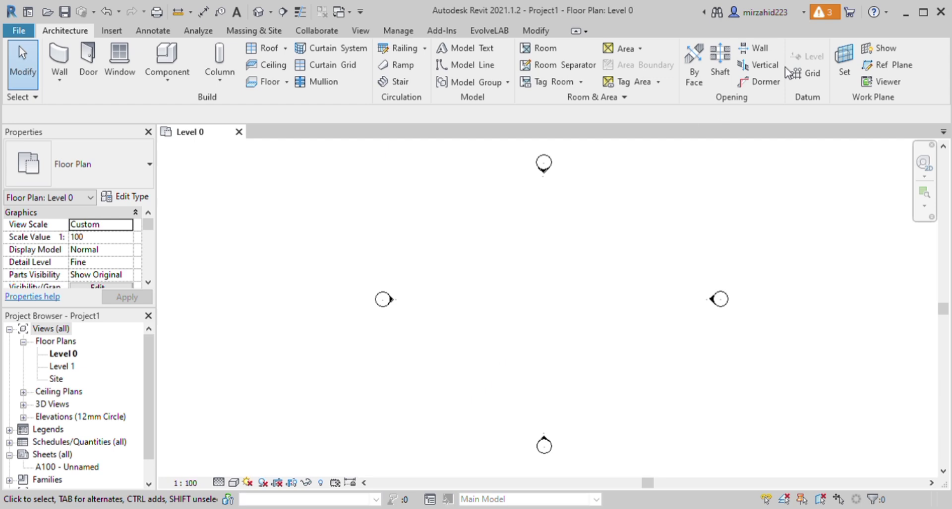
Draw a circular Wall-Ext_215Bwk brick wall centred in the Level 0 plan
key(z)
key(f)
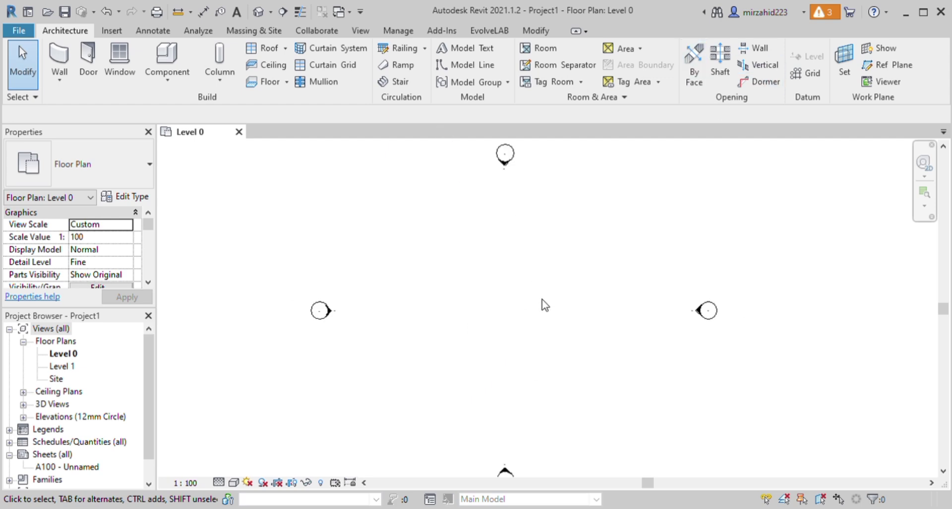
click(56, 85)
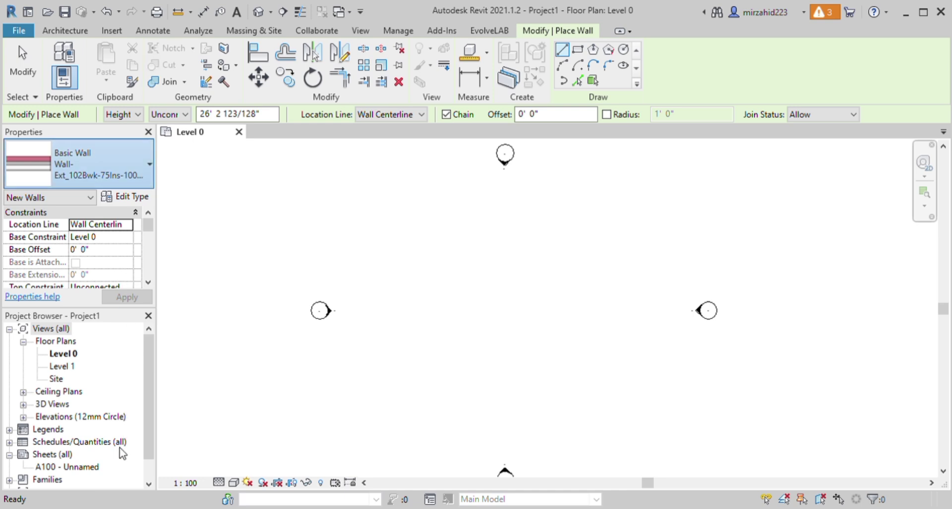
click(623, 49)
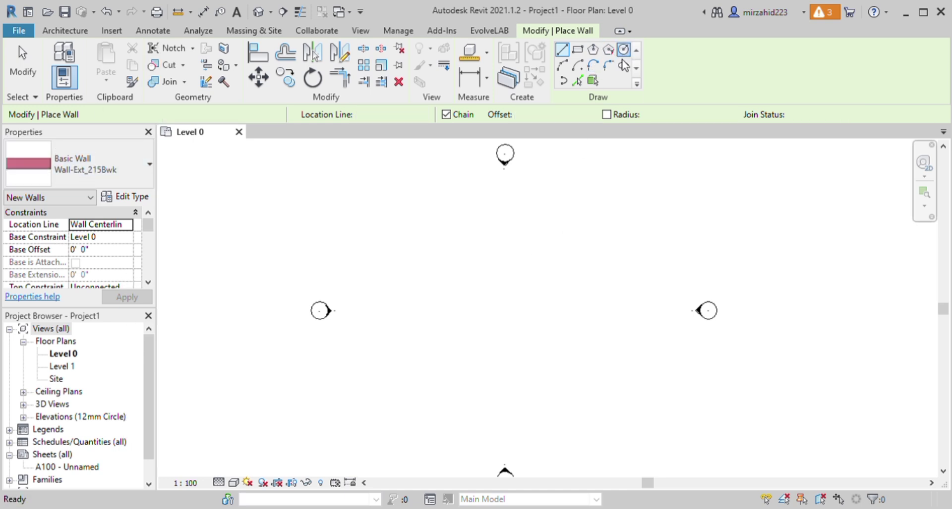
click(505, 308)
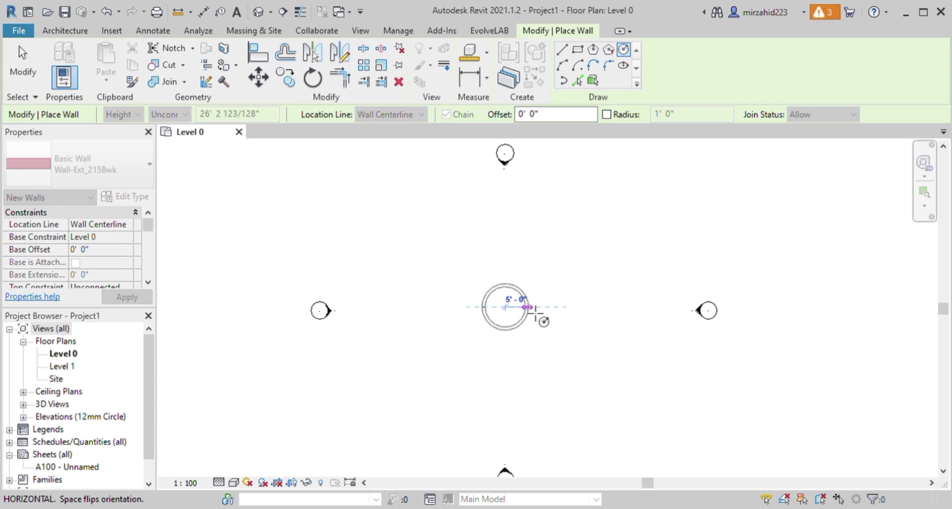
click(536, 321)
scroll(546, 347, up, 3)
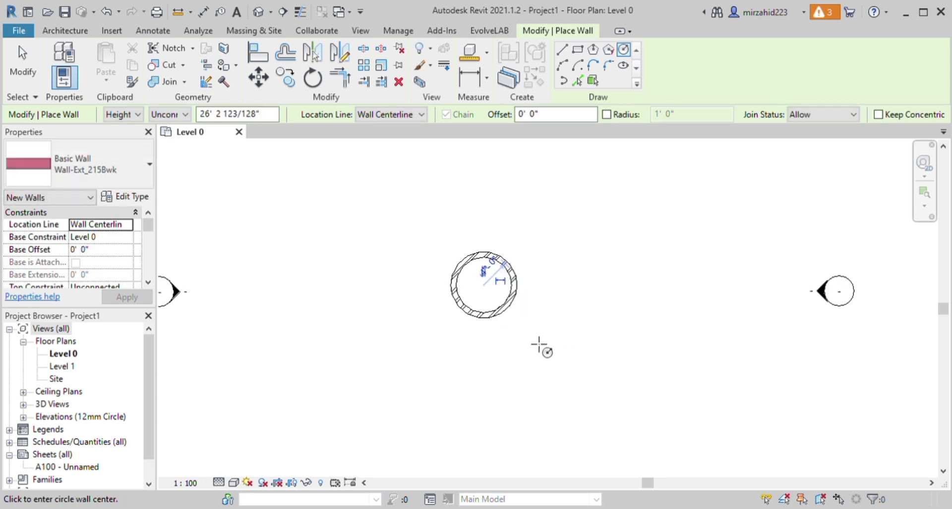
scroll(523, 353, down, 1)
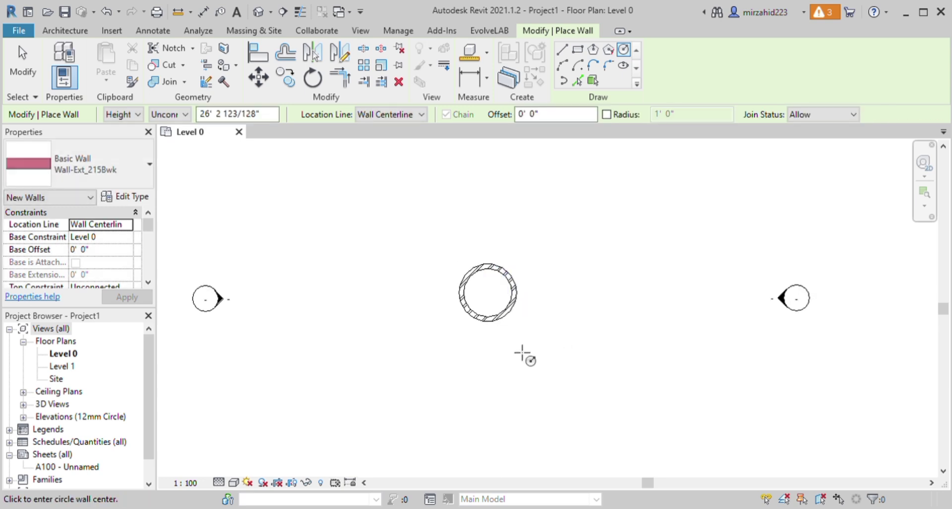
key(Escape)
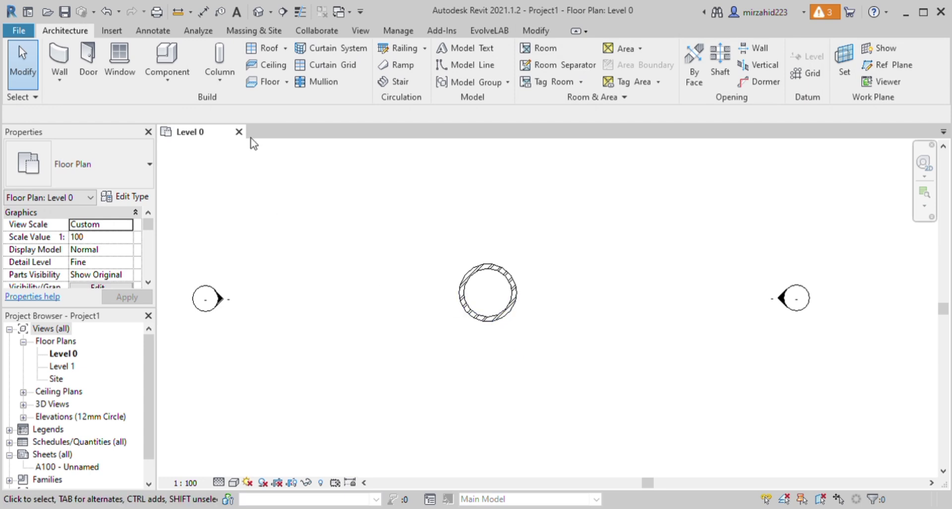
Open the Default 3D View and orient it to BACK on the ViewCube
click(261, 10)
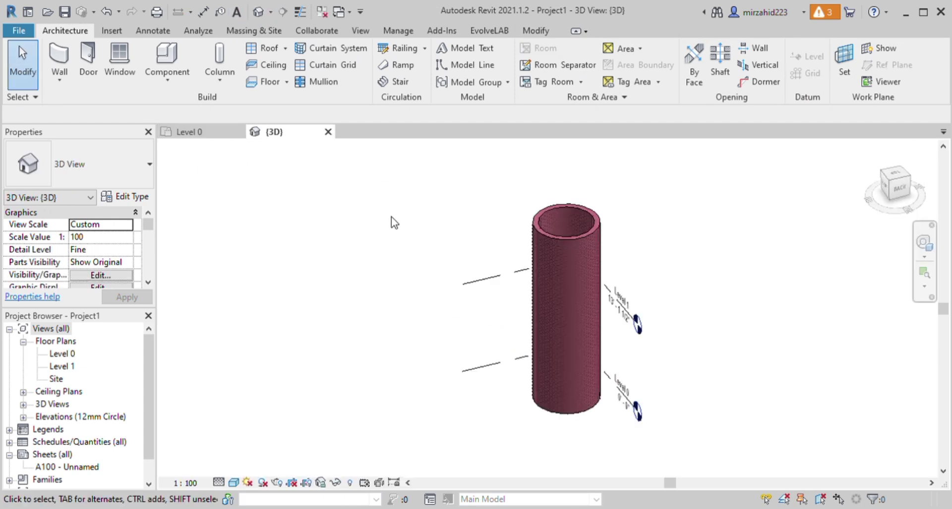
scroll(410, 234, down, 3)
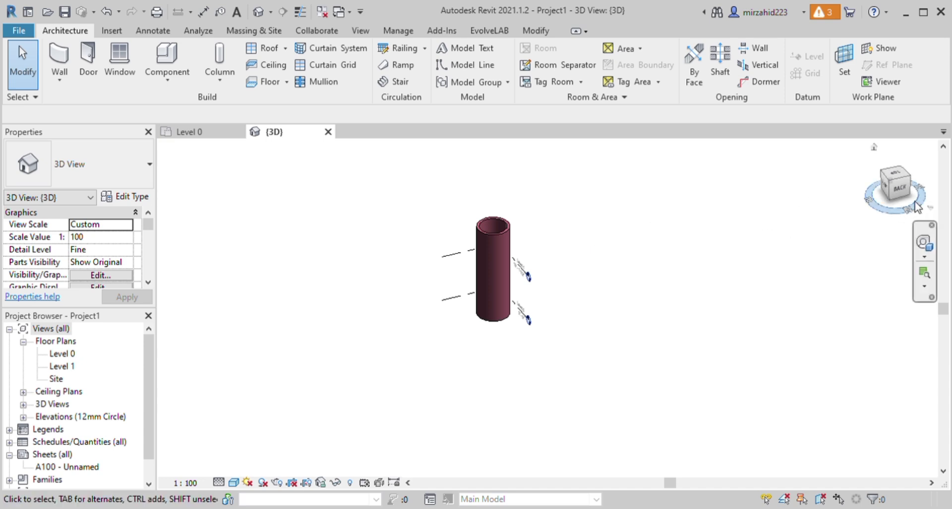
click(898, 188)
Drag the circular wall's top down so it ends at Level 1
click(569, 198)
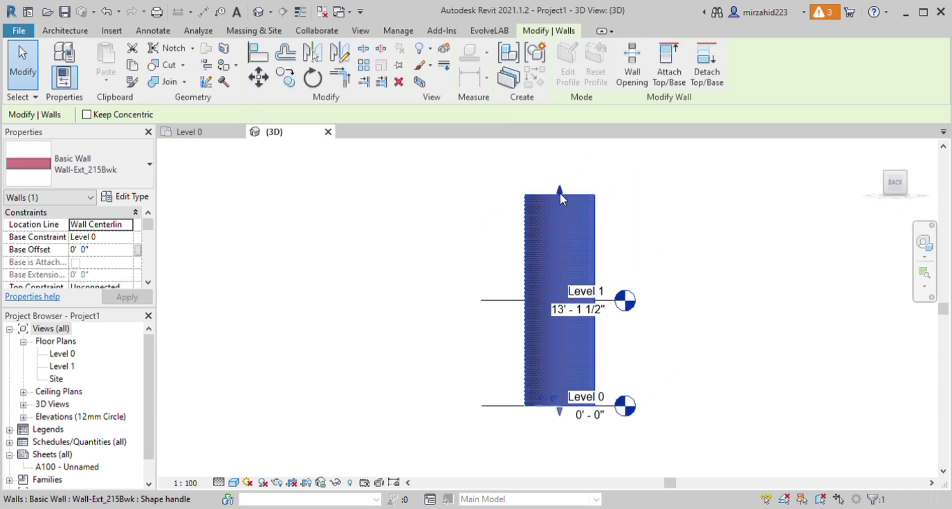
drag(559, 195, 560, 298)
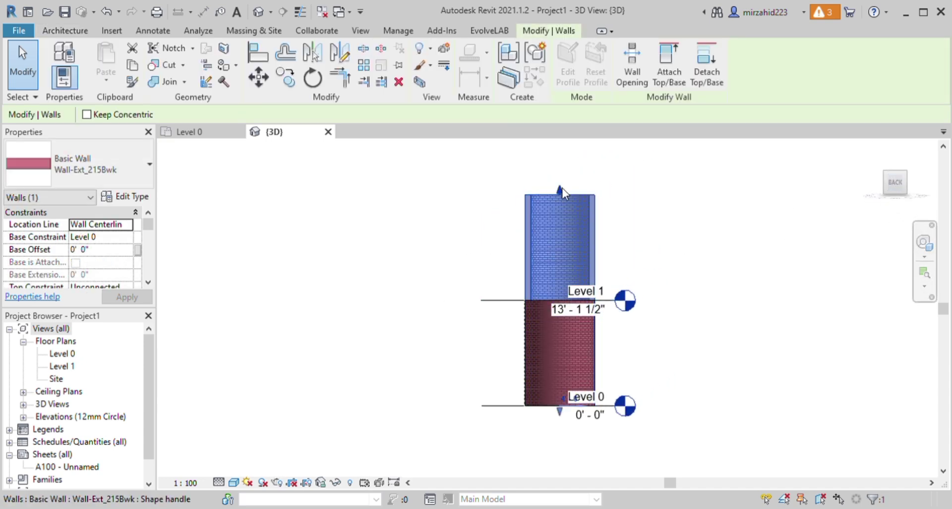
drag(561, 191, 563, 302)
click(667, 259)
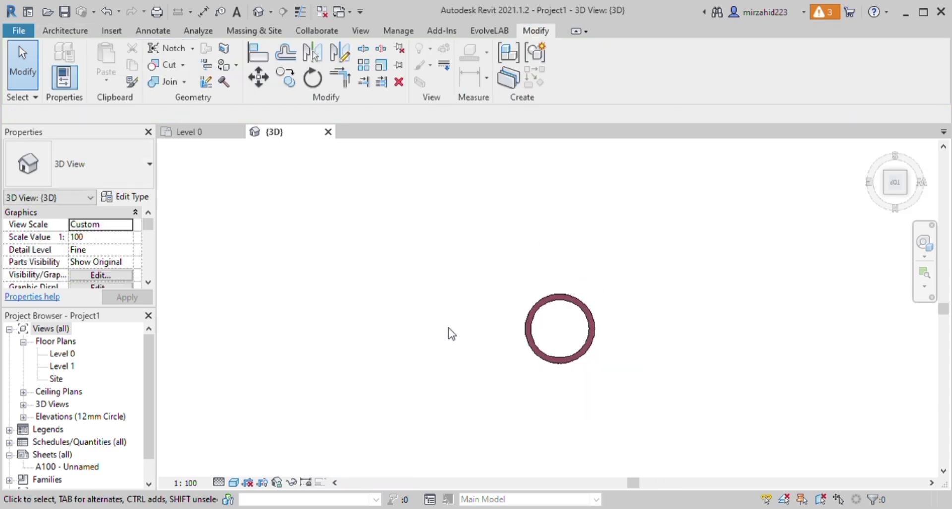
Draw a short straight brick wall segment just below the circular wall
click(543, 357)
key(Escape)
click(80, 32)
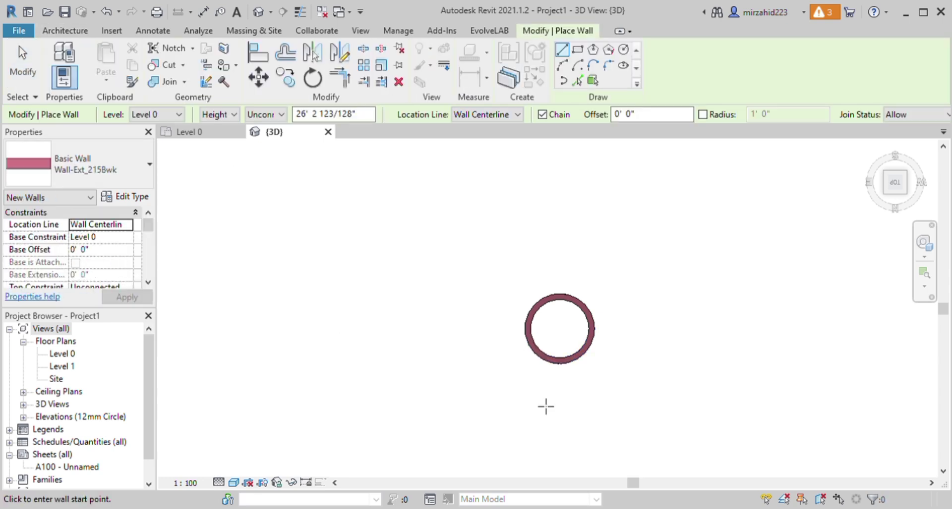
click(545, 381)
click(564, 381)
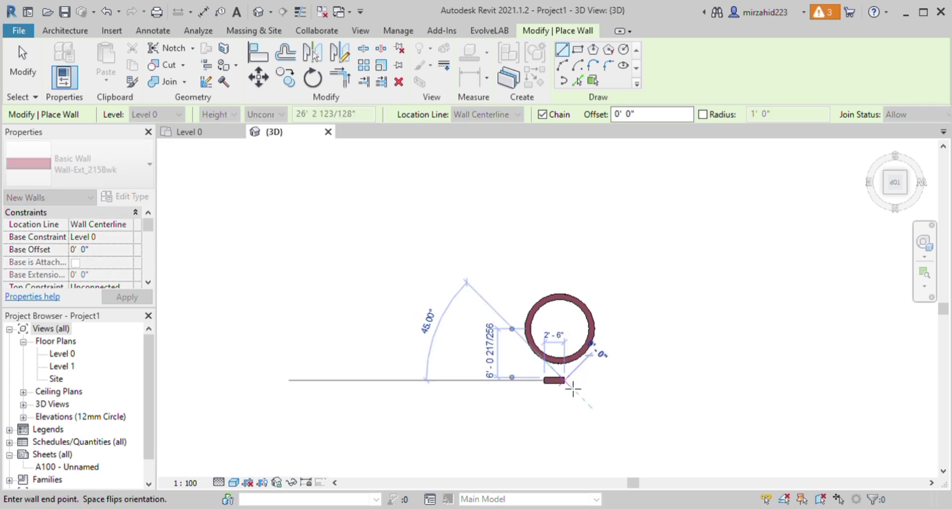
key(Escape)
key(Escape)
Nudge the short wall to the right with the arrow keys
click(560, 383)
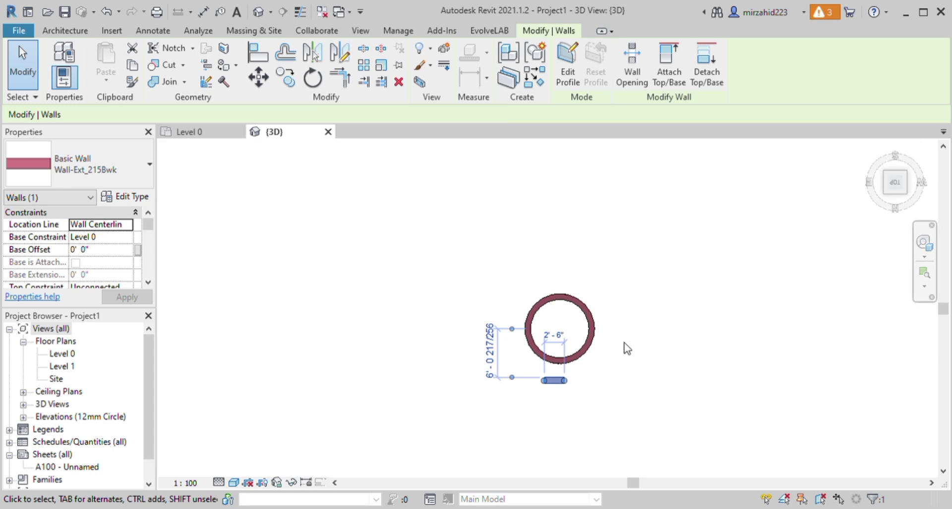
key(Right)
key(Right)
key(Right)
key(Escape)
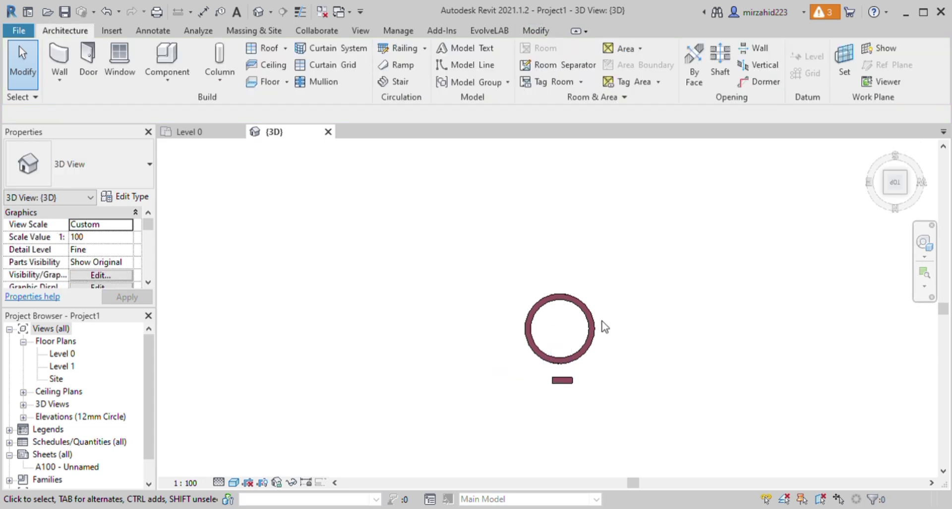
click(566, 382)
key(Escape)
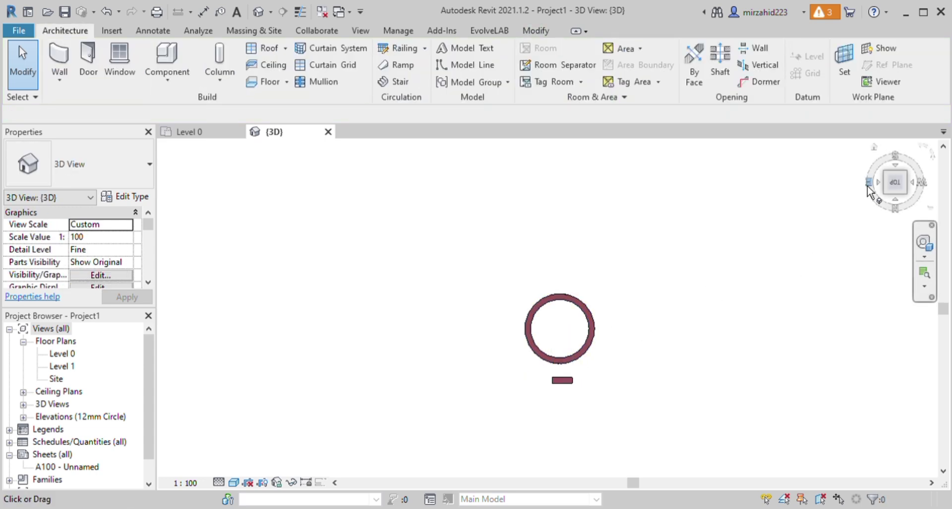
From the BACK view, lower the short wall's top to Level 1
click(896, 203)
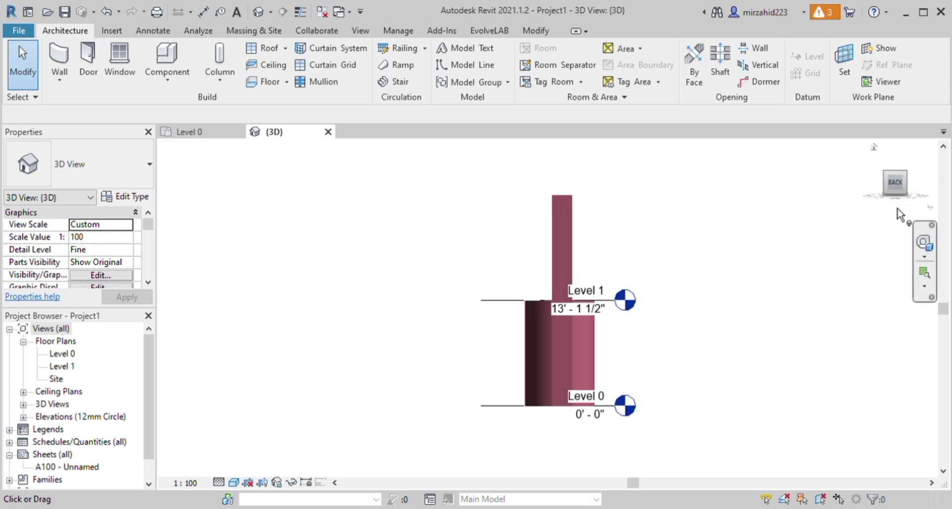
click(574, 208)
drag(562, 191, 563, 301)
click(593, 265)
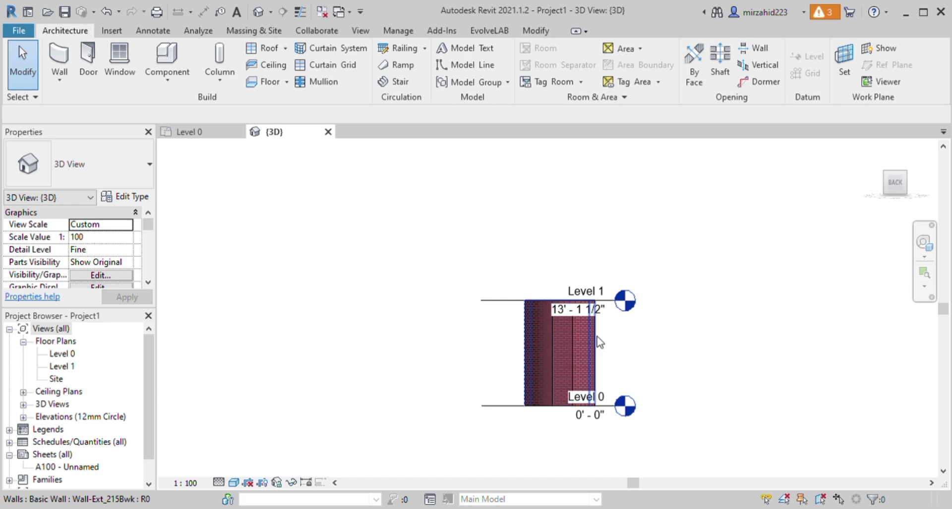
Start an in-place Generic Model with its work plane set on the wall face
click(170, 78)
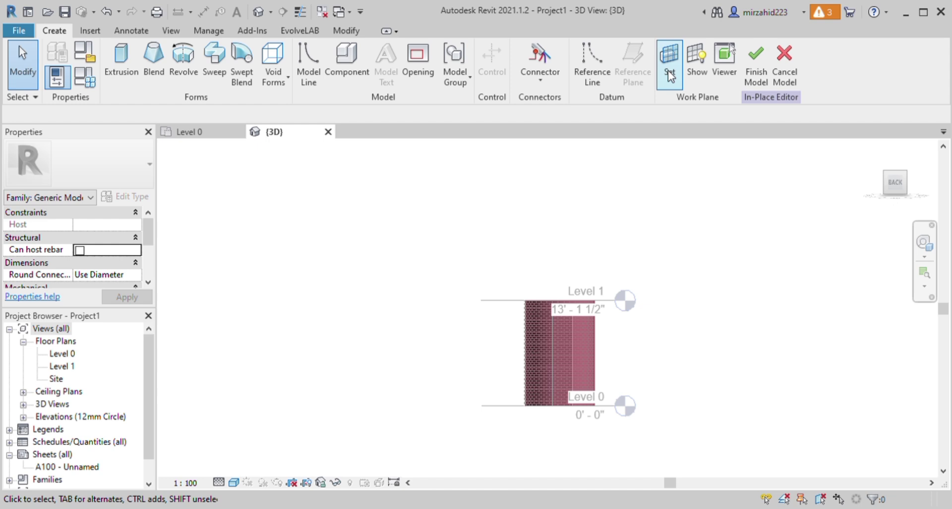
click(667, 71)
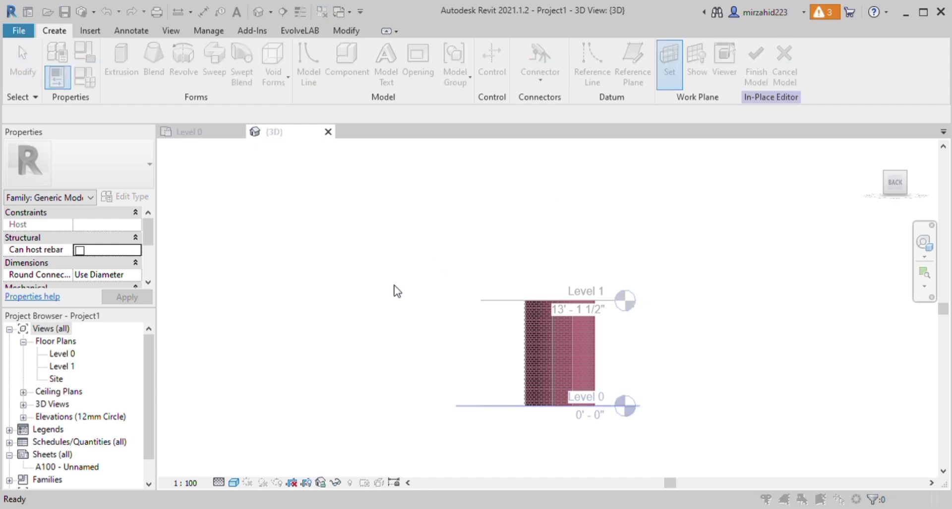
click(563, 328)
Start a revolve and sketch a short vertical profile line at the wall's top corner
click(184, 57)
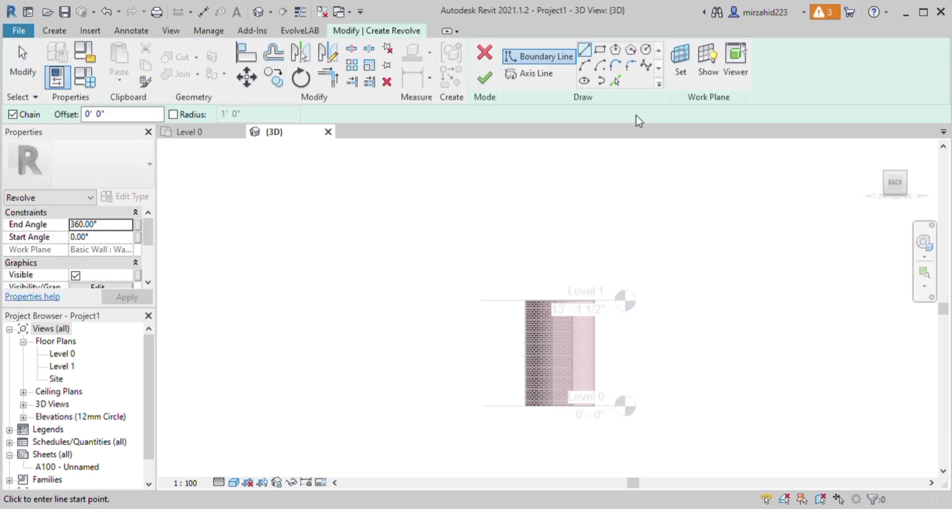
click(614, 298)
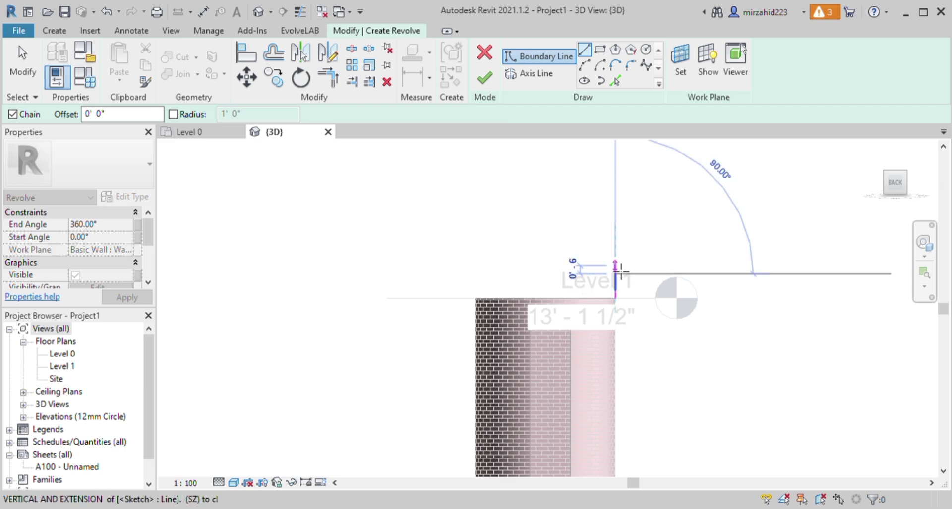
click(617, 267)
scroll(621, 268, up, 3)
key(Escape)
key(Escape)
click(615, 310)
key(Escape)
Draw a small outward bulge arc spanning the short vertical line
click(585, 64)
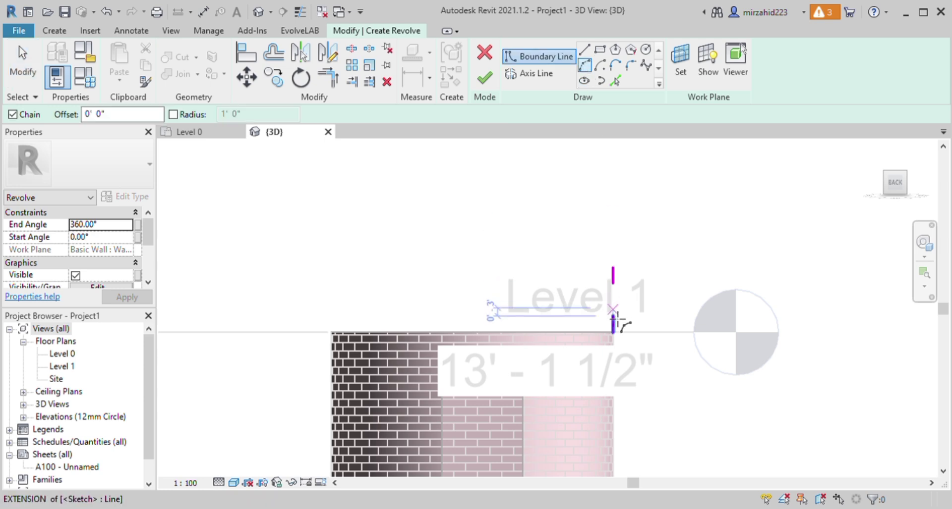
click(613, 267)
click(613, 333)
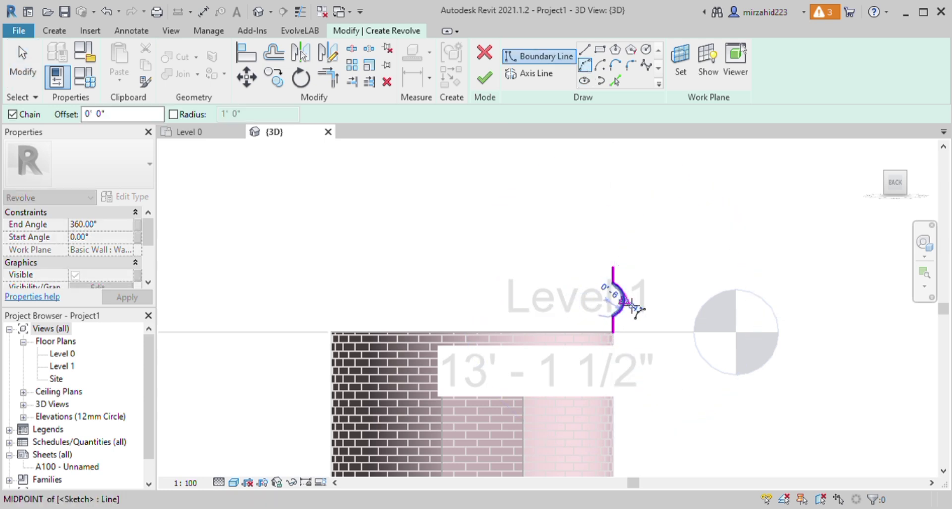
click(625, 300)
key(Escape)
key(Escape)
Trace the wall's top edge and draw a vertical centre line up from its midpoint
click(614, 81)
click(501, 339)
click(585, 50)
click(472, 332)
scroll(482, 165, up, 3)
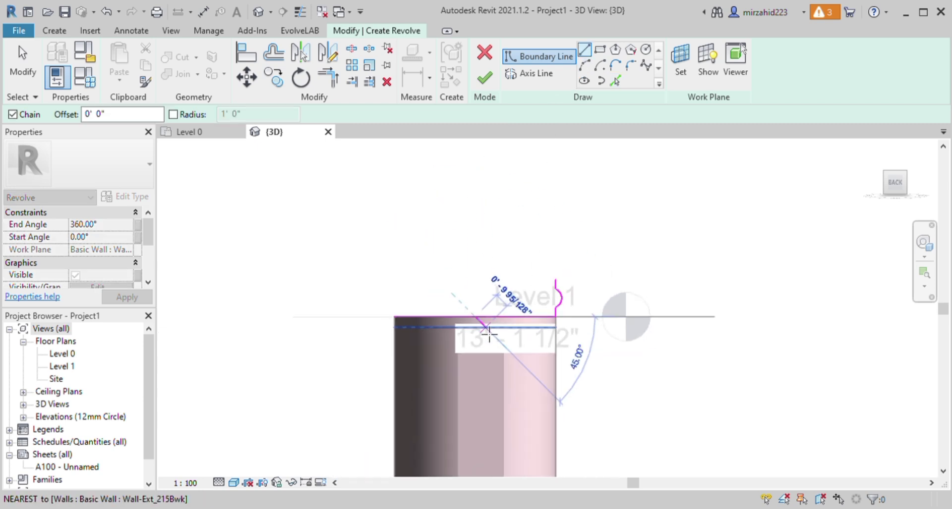
scroll(484, 229, down, 3)
scroll(484, 219, up, 1)
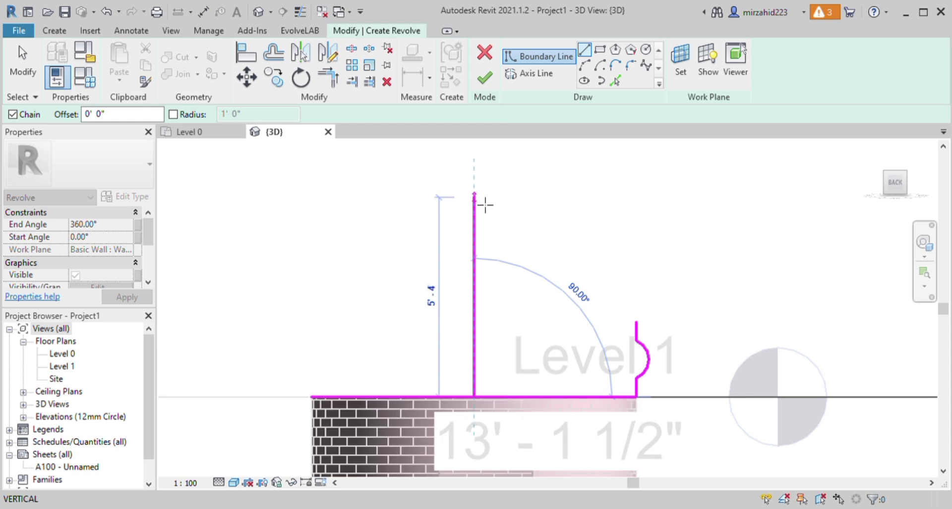
click(485, 205)
key(Escape)
click(636, 323)
click(474, 198)
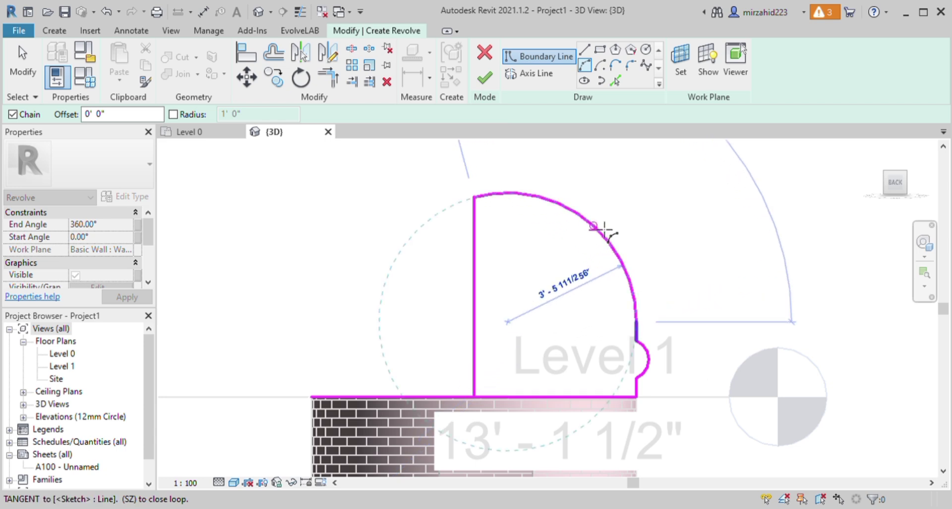
Stretch the vertical centre line taller
key(Escape)
key(Escape)
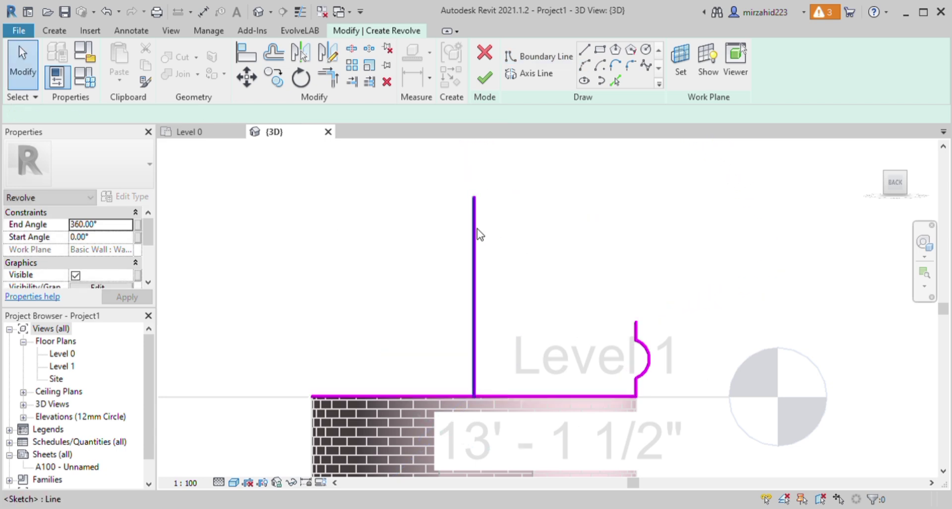
click(475, 199)
drag(474, 197, 477, 174)
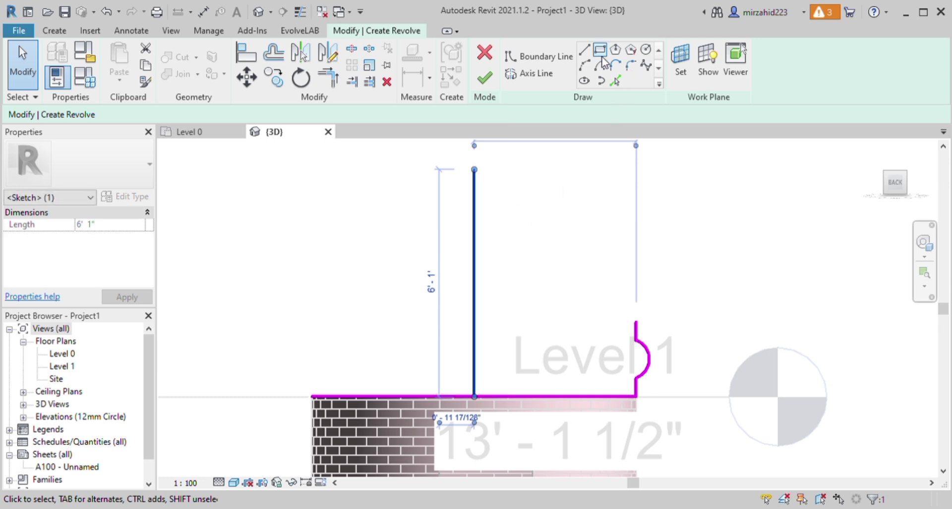
key(l)
key(i)
Draw a rounded dome arc from the bulge top to the centre line's top
click(644, 331)
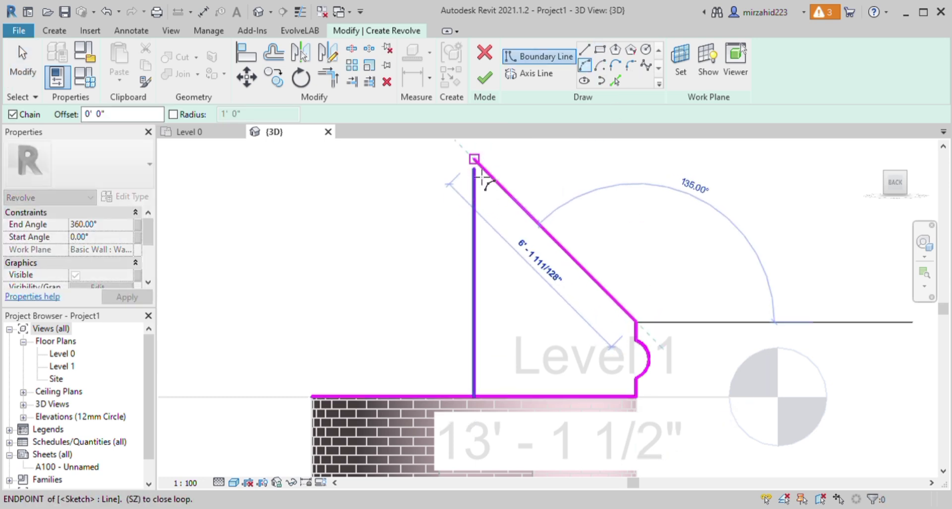
click(475, 160)
key(Escape)
click(635, 321)
click(483, 176)
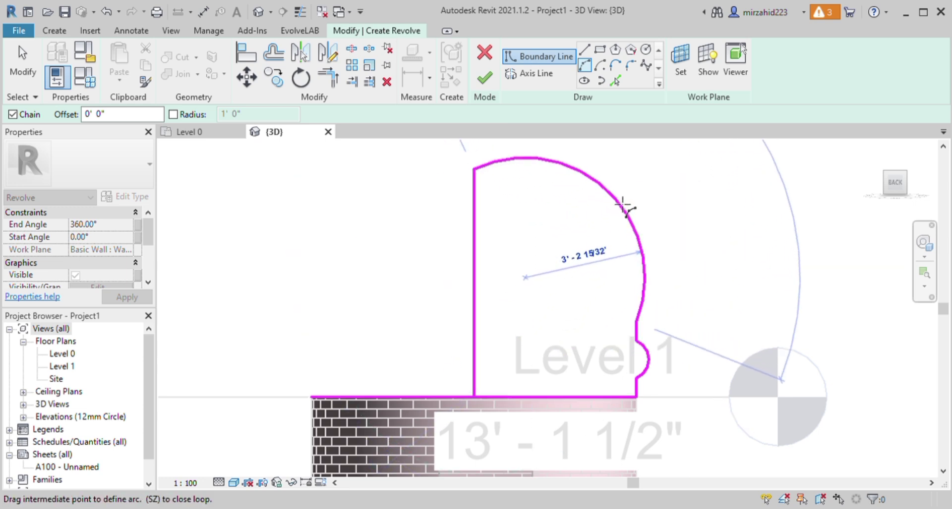
click(639, 221)
scroll(585, 323, down, 2)
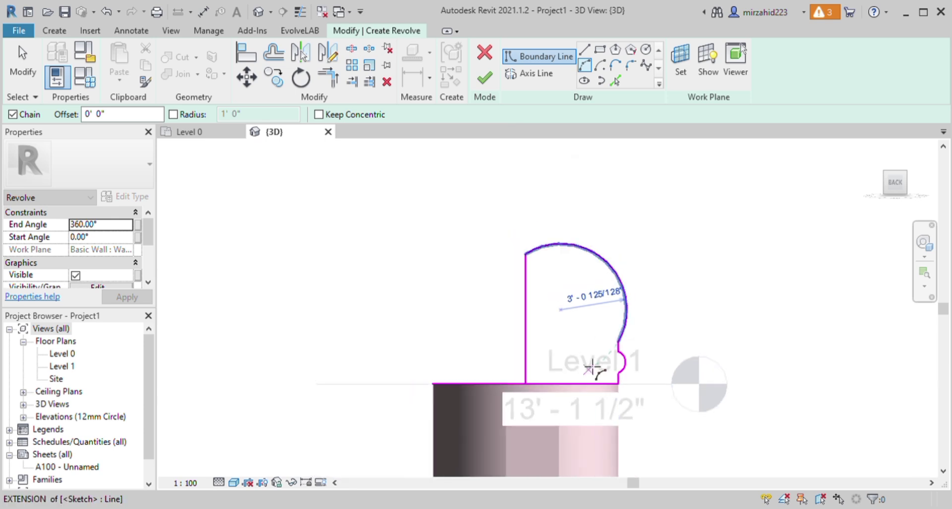
scroll(570, 248, up, 5)
key(Escape)
key(Escape)
Lengthen the centre line to 8'5" and start a curve from its top to the dome arc
click(490, 297)
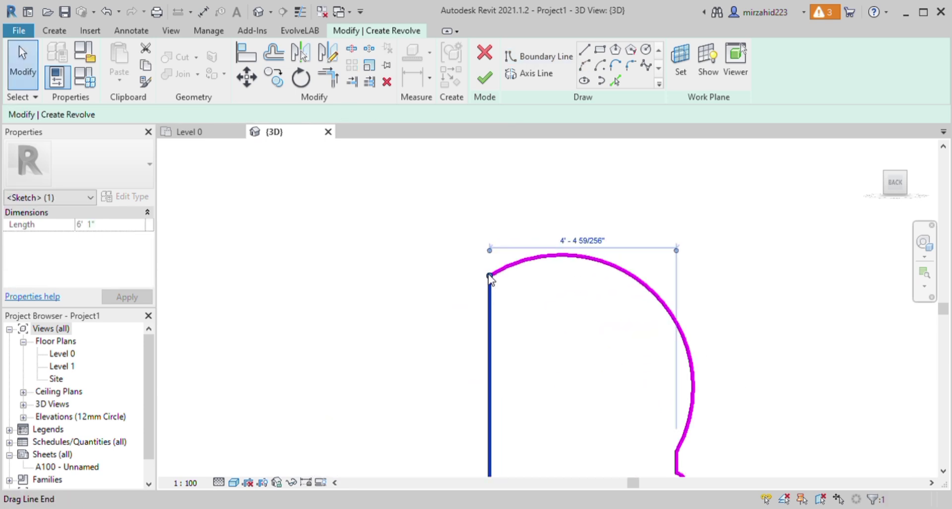
drag(490, 274, 490, 176)
click(585, 65)
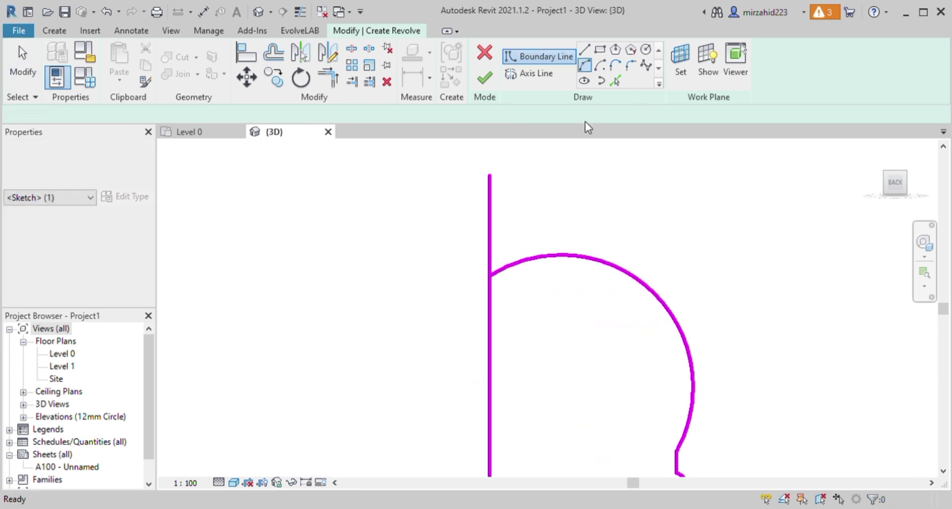
click(490, 176)
click(611, 268)
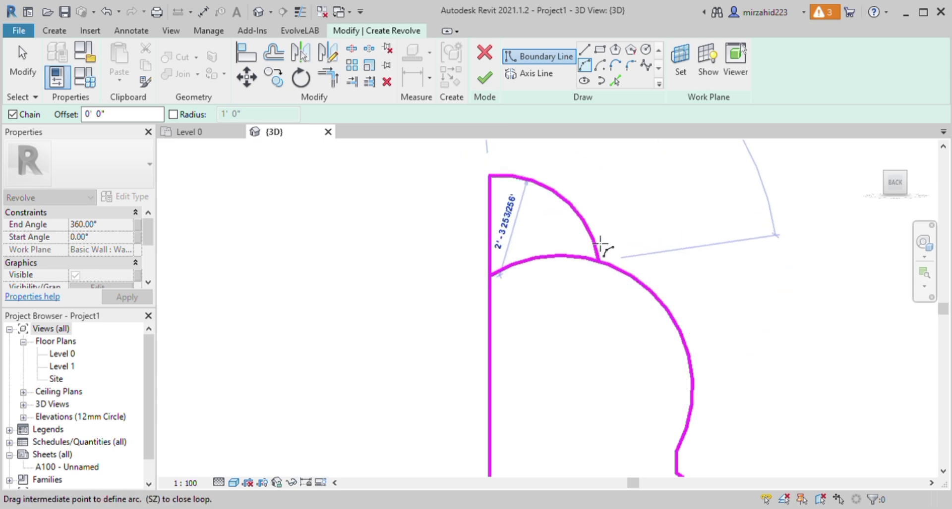
Finish the concave curve onto the dome and trim both curves into an onion corner
click(567, 253)
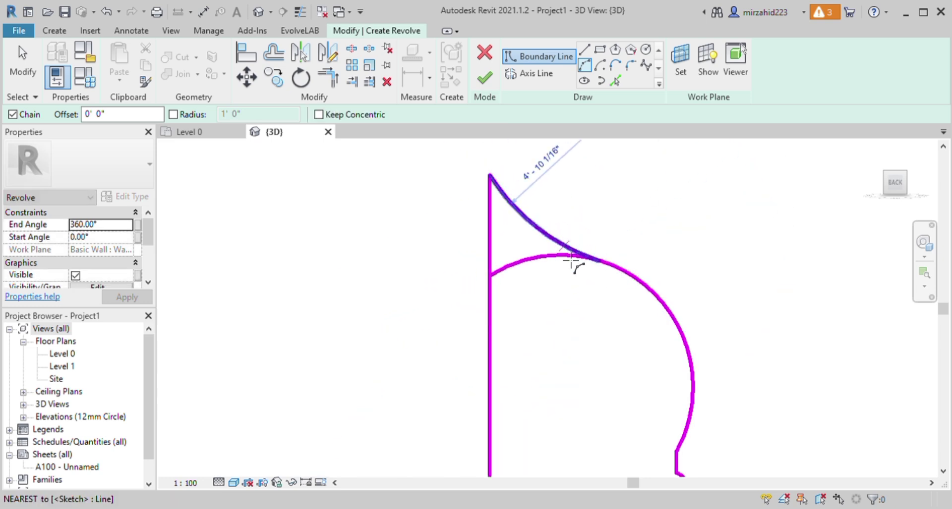
key(Escape)
key(Escape)
click(328, 77)
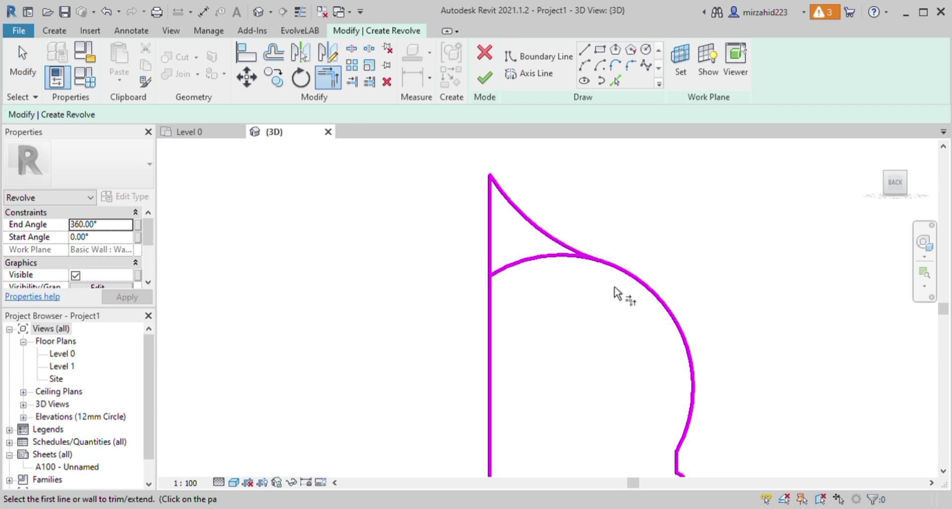
click(589, 260)
click(563, 245)
scroll(540, 255, down, 2)
scroll(523, 230, up, 2)
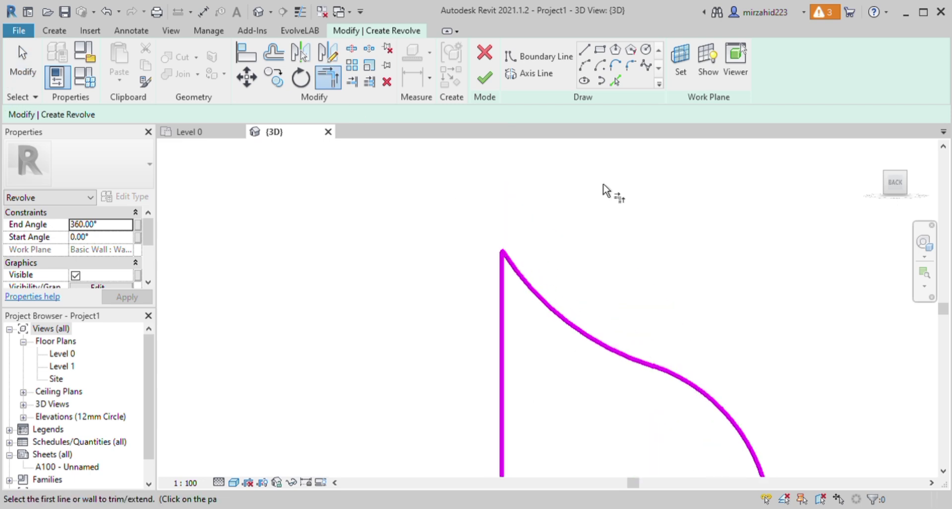
Sketch a small finial ball circle at the onion curve's tip
click(646, 49)
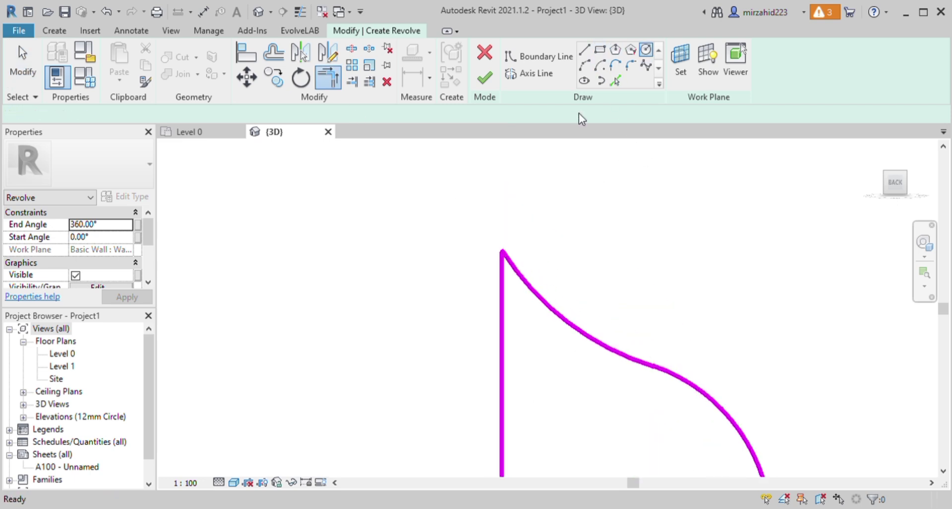
click(502, 251)
click(515, 268)
key(Escape)
key(Escape)
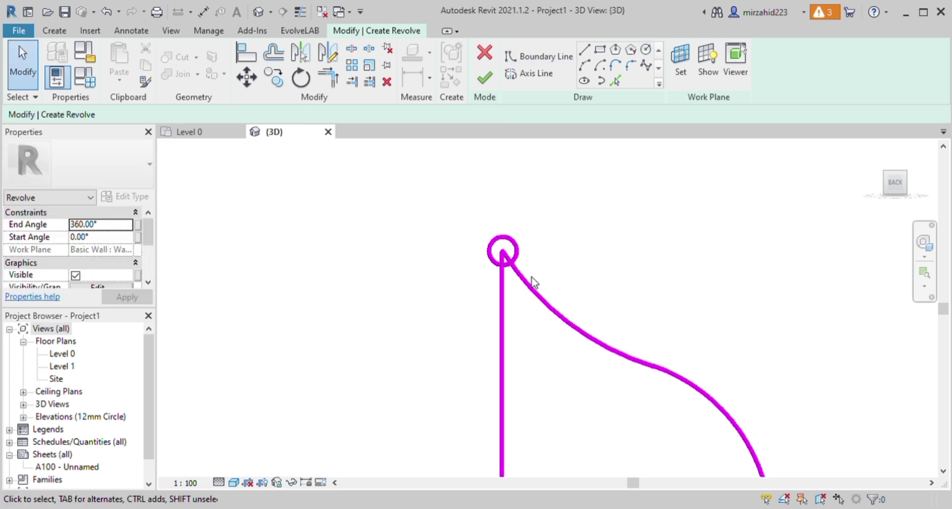
Draw the pointed spike: a vertical line up from the ball and a slanted line back
click(584, 49)
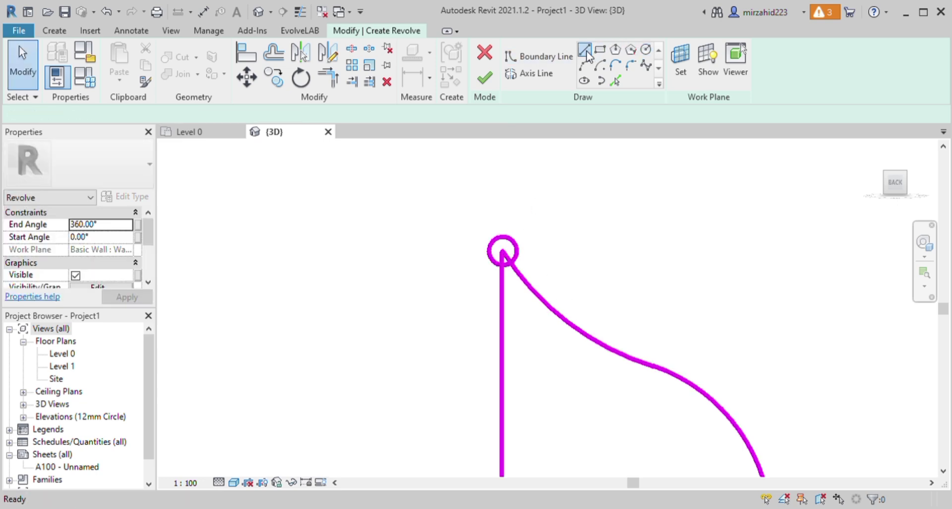
click(506, 246)
click(502, 176)
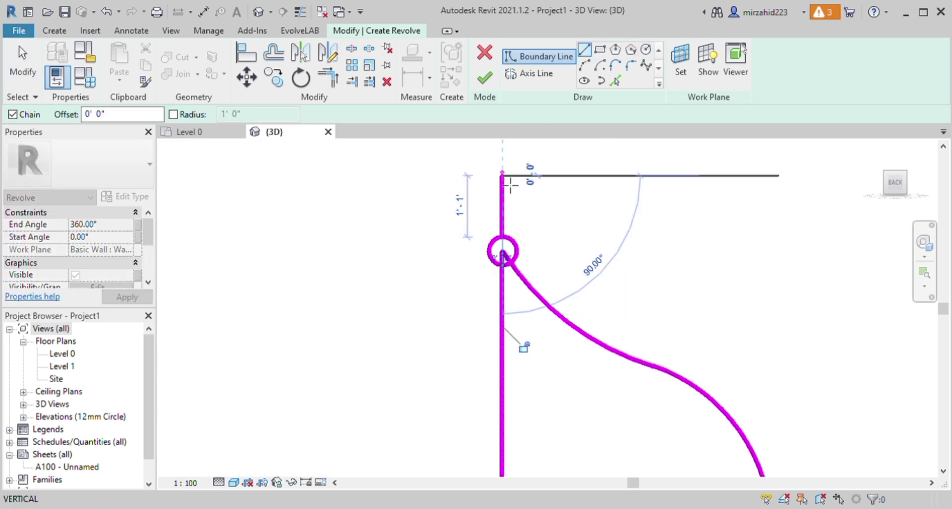
click(515, 237)
key(Escape)
key(Escape)
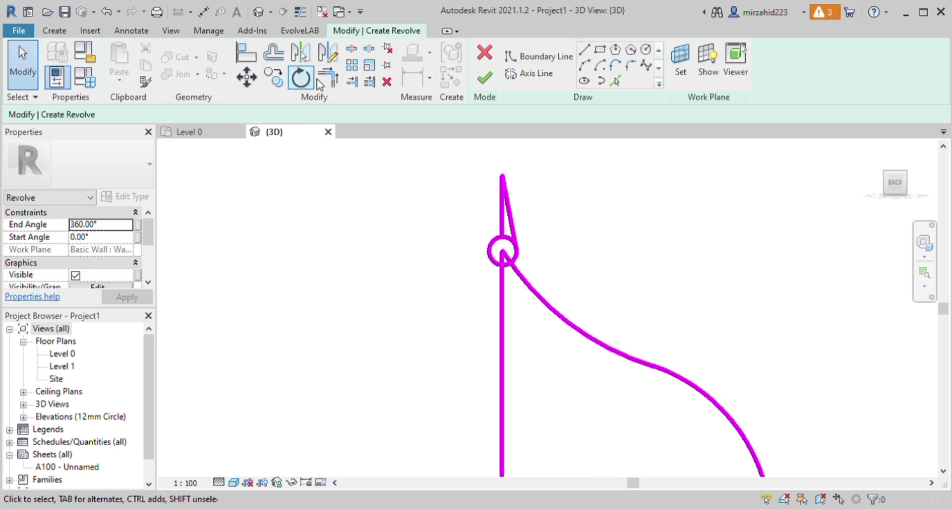
click(352, 53)
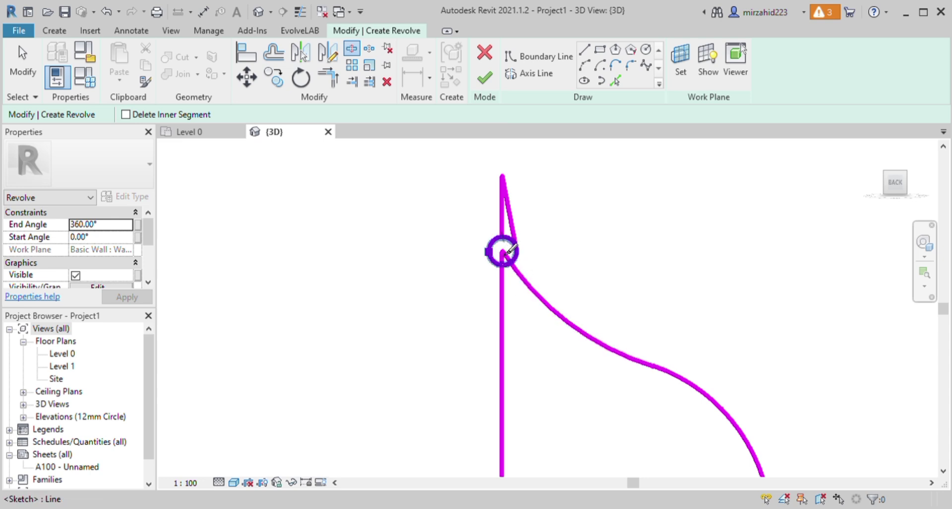
Trim the finial ball outline to a corner with the onion curve
key(Escape)
click(328, 77)
click(515, 277)
click(492, 258)
key(Escape)
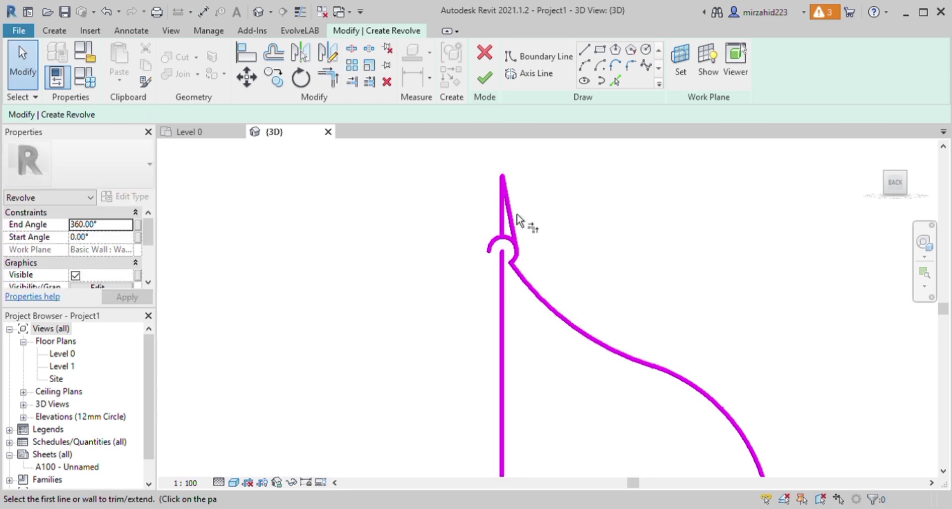
Trim the ball's remaining arc and delete the lower vertical centre line
click(329, 77)
click(520, 250)
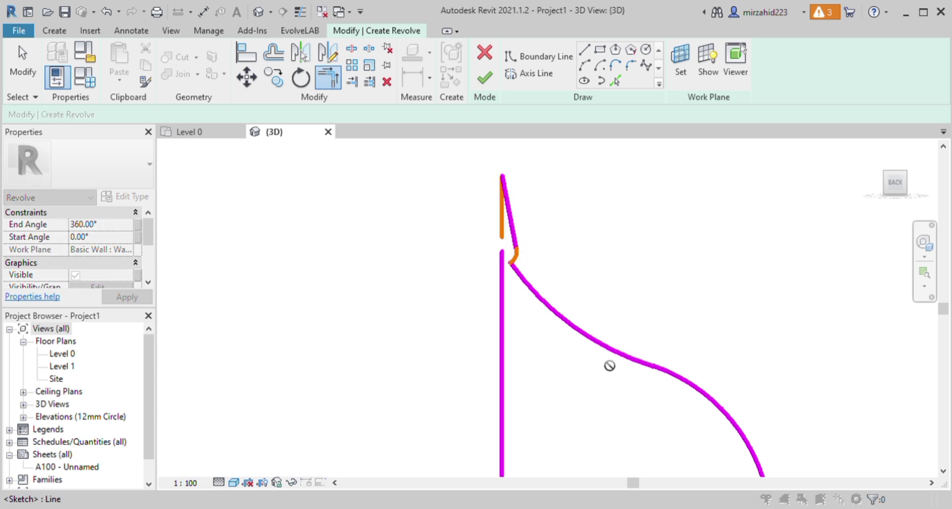
key(Escape)
click(502, 324)
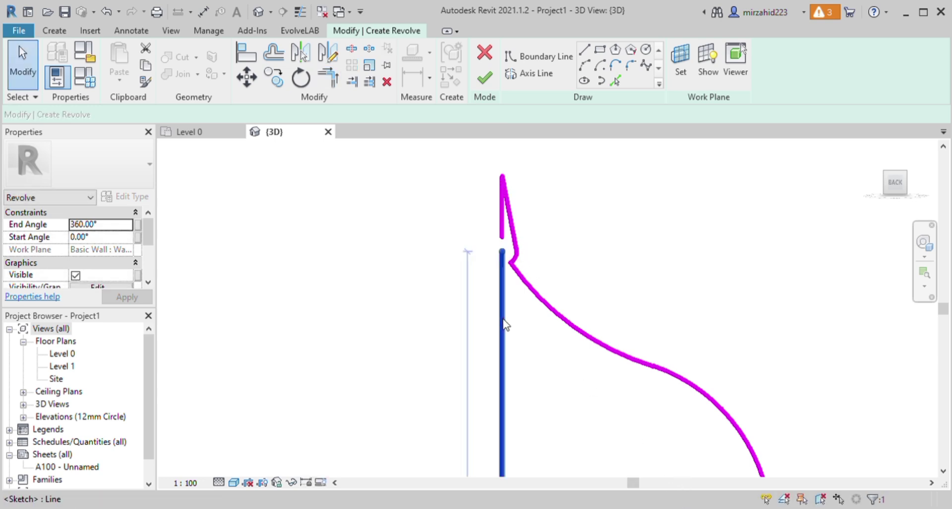
key(Delete)
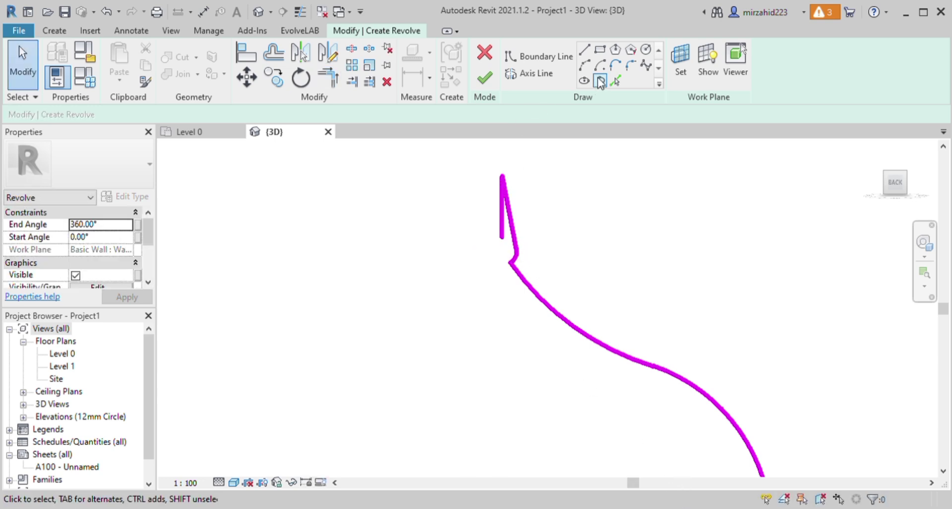
Offset a 0' 4" copy of the dome curve and join it to the vertical line at the tip
click(273, 52)
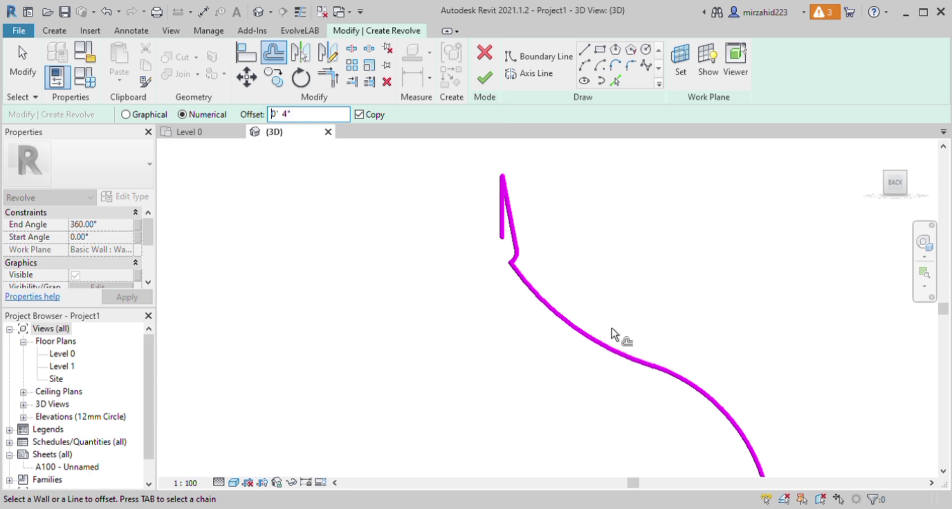
click(584, 340)
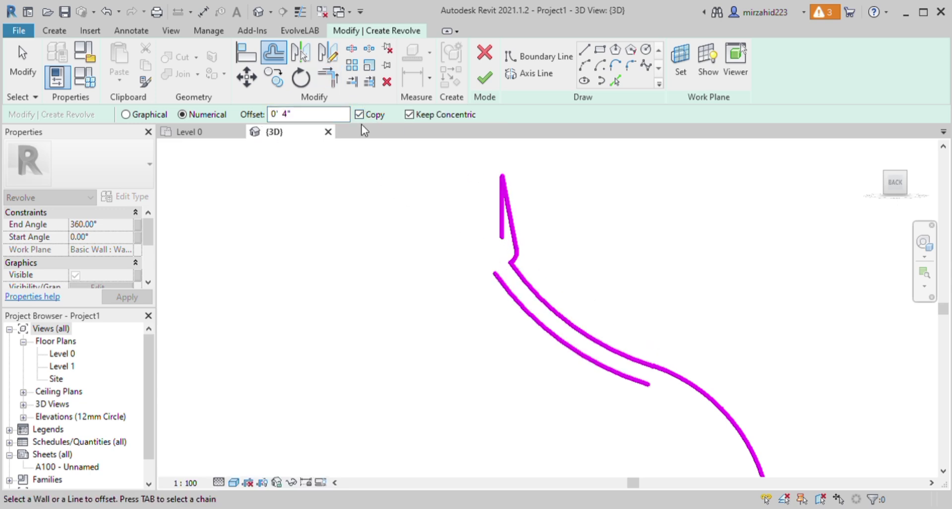
click(328, 77)
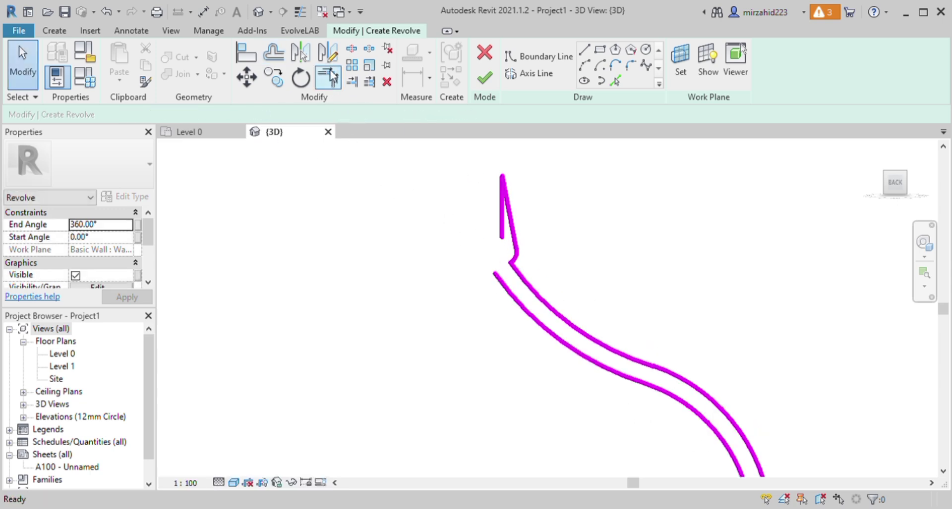
click(499, 231)
click(534, 323)
scroll(472, 287, down, 3)
middle_drag(573, 420, 568, 404)
key(Escape)
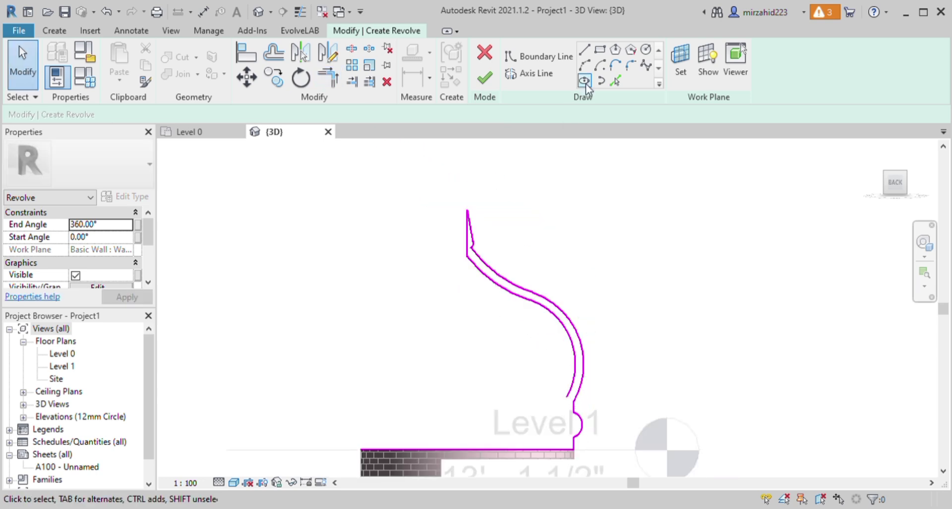
Close the profile with a vertical line from the curve's bottom down to the wall top
click(586, 49)
click(566, 377)
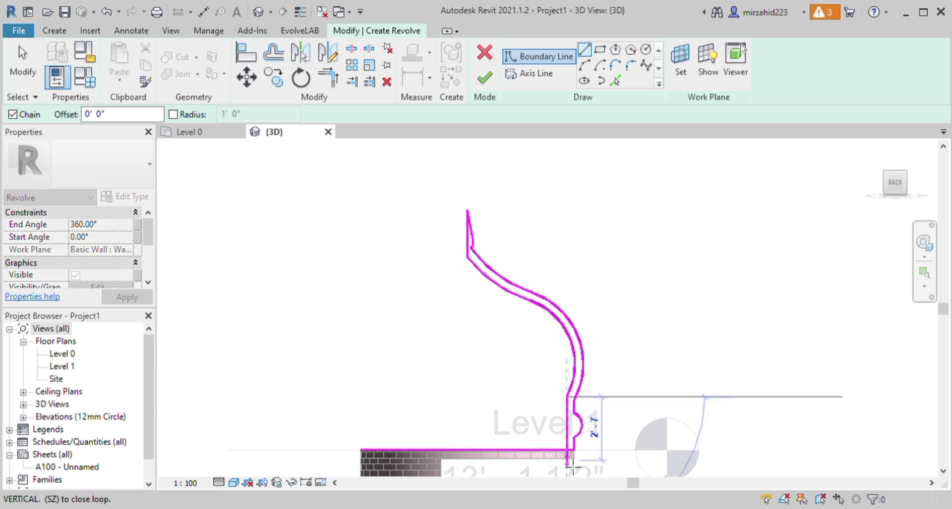
click(569, 454)
key(Escape)
key(Escape)
scroll(570, 458, up, 4)
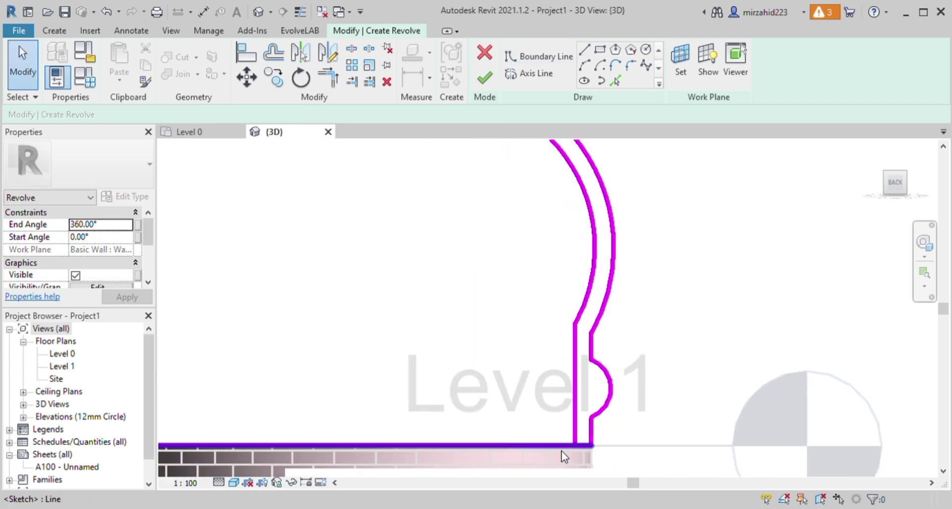
key(t)
key(r)
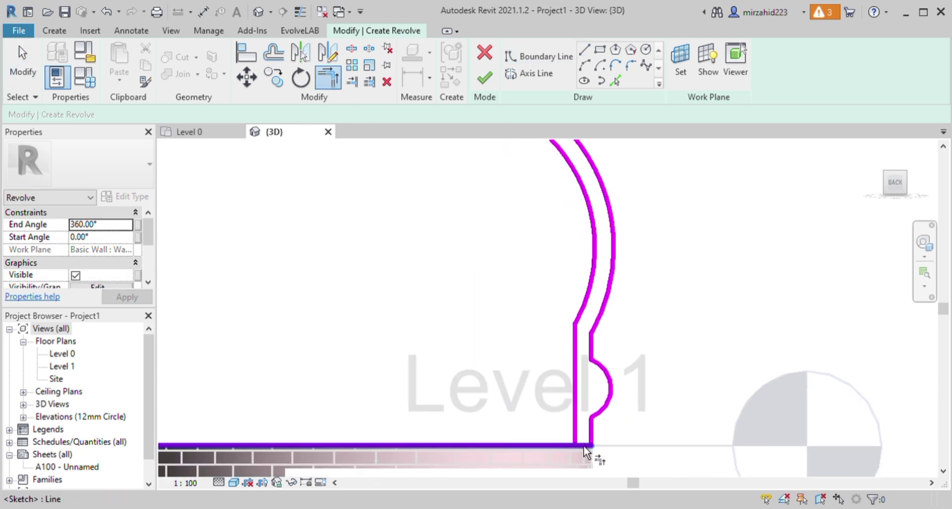
scroll(595, 463, down, 3)
Draw a vertical revolve axis line down from the profile's top end
key(Escape)
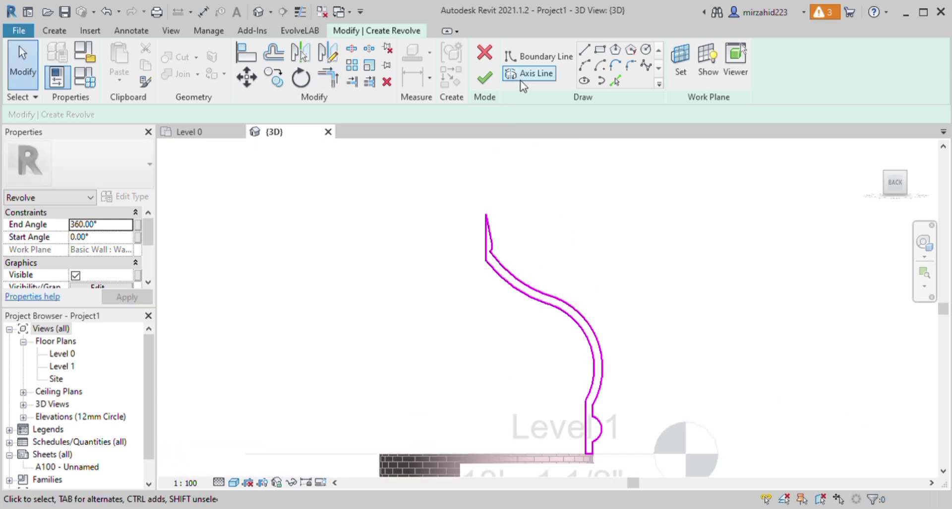
click(528, 73)
click(486, 214)
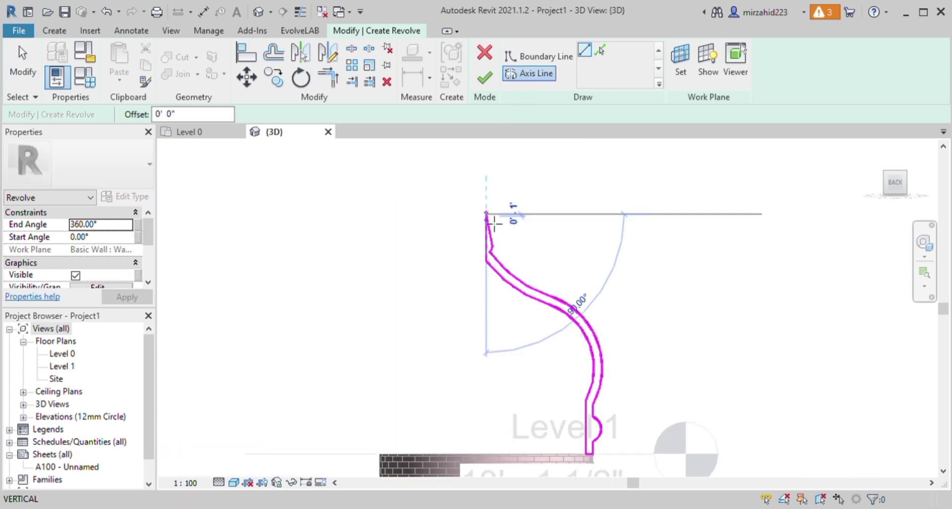
click(486, 304)
key(Escape)
scroll(128, 241, down, 2)
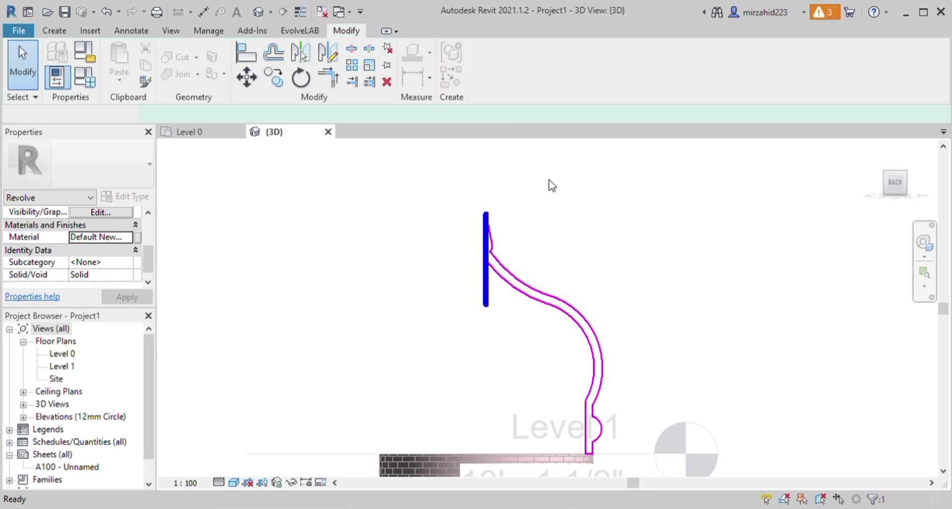
Complete the revolve and finish the in-place onion dome with its finial
click(653, 225)
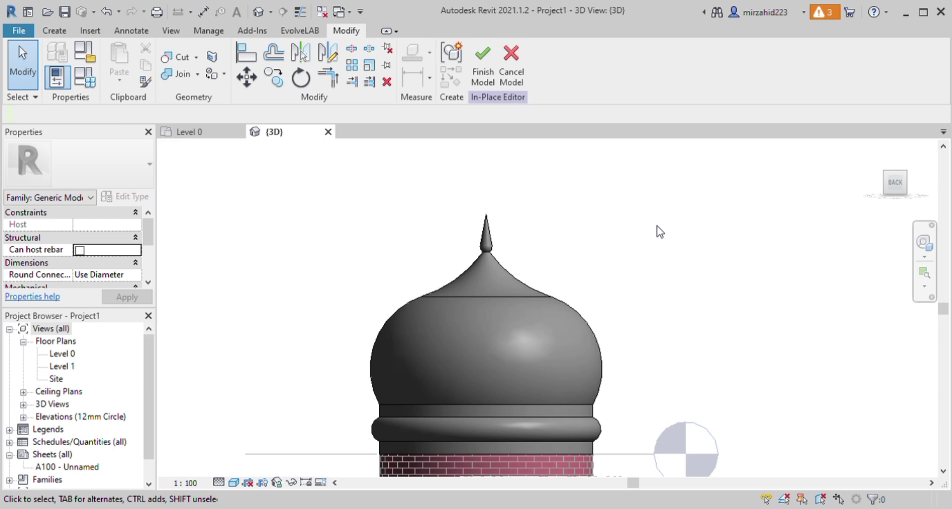
click(476, 75)
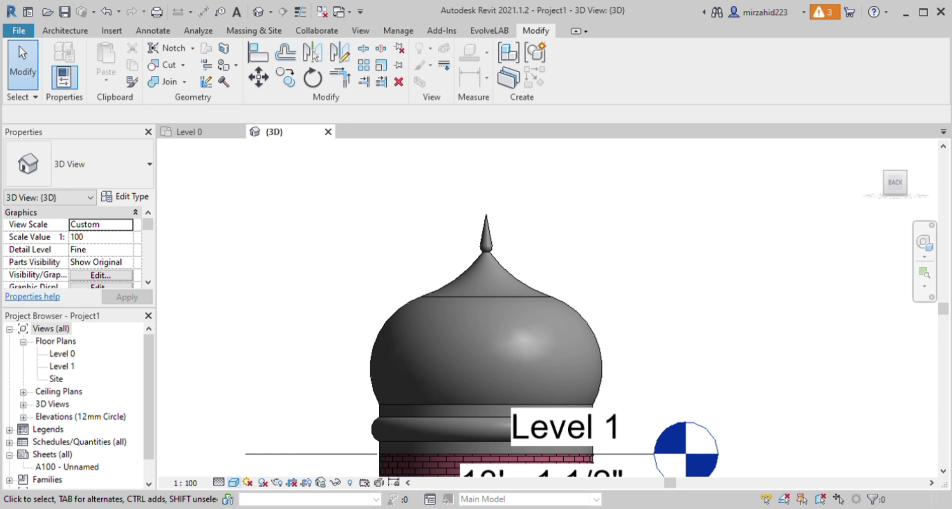
From the top view, mirror the dome onto the wall ring and delete the misplaced original
scroll(570, 260, down, 2)
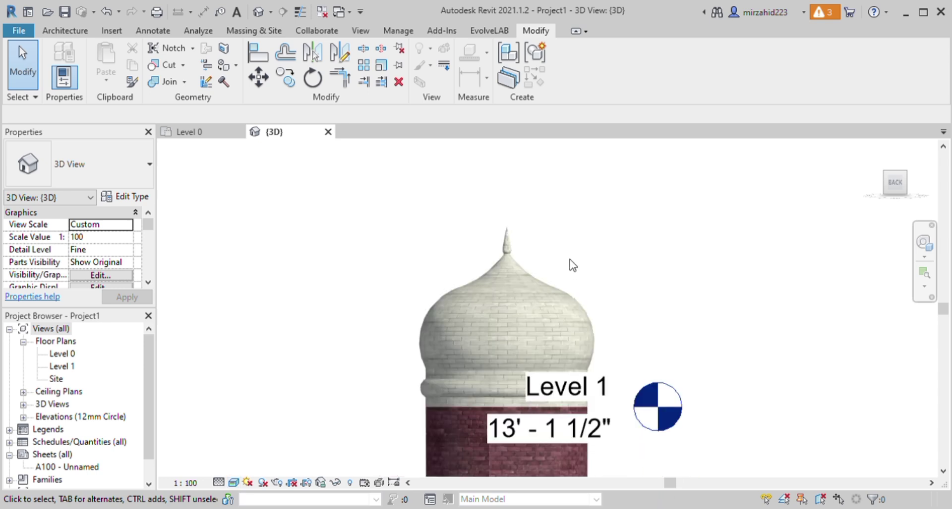
shift+middle_drag(639, 318, 515, 388)
click(899, 179)
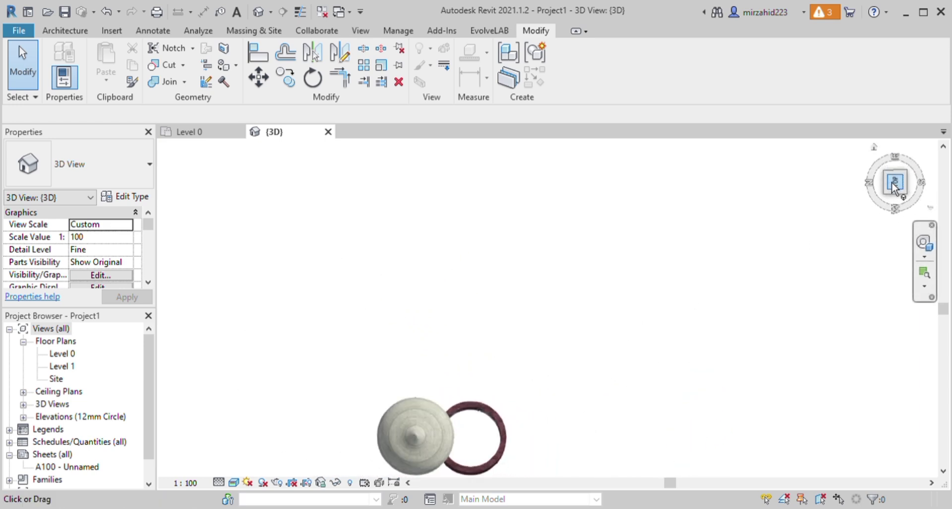
click(496, 339)
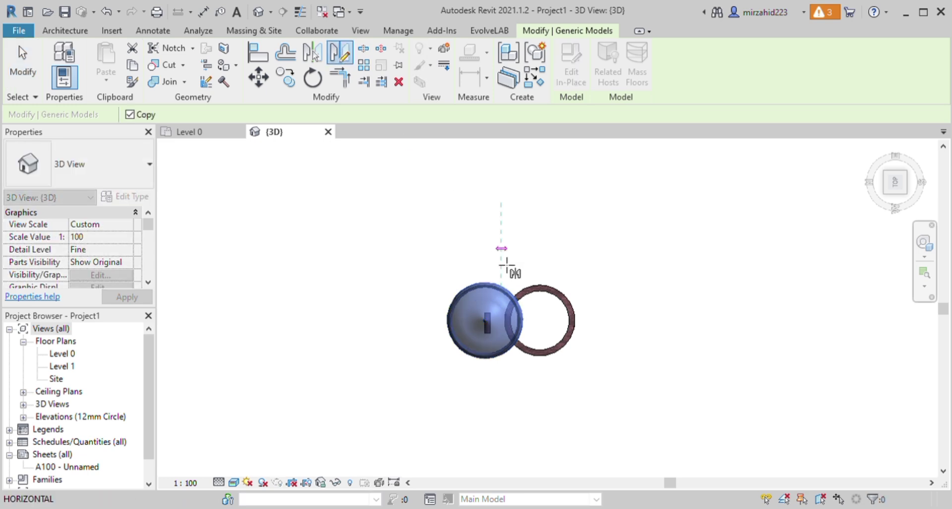
click(499, 320)
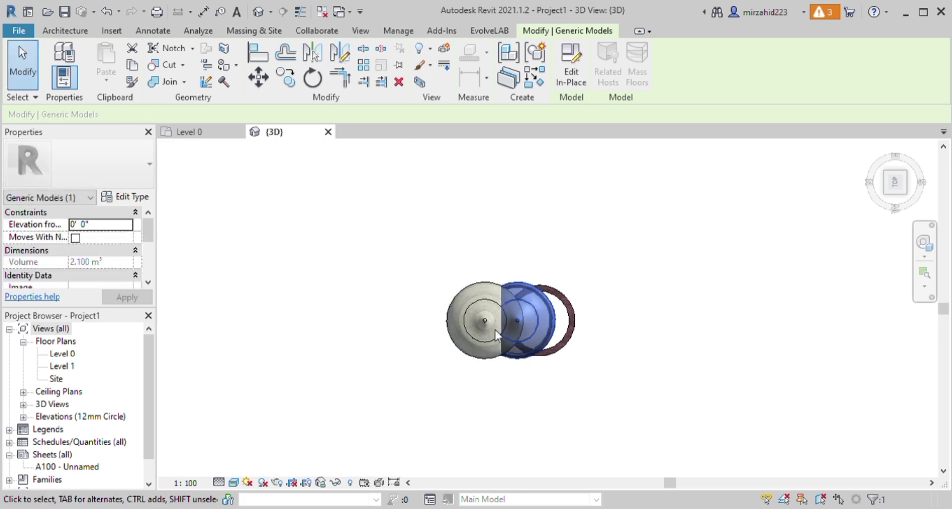
key(Escape)
click(477, 366)
key(Delete)
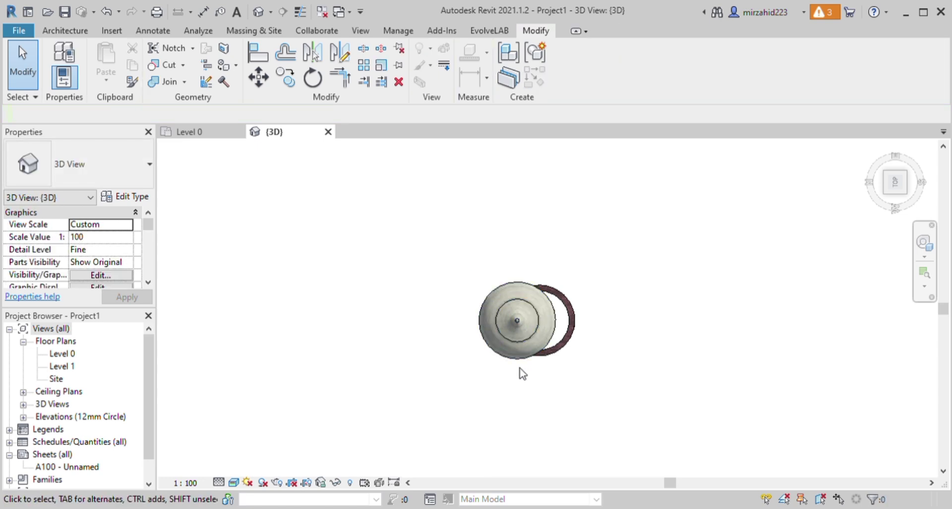
Delete the stray brick wall piece beside the dome, then view the tower from the left
click(551, 340)
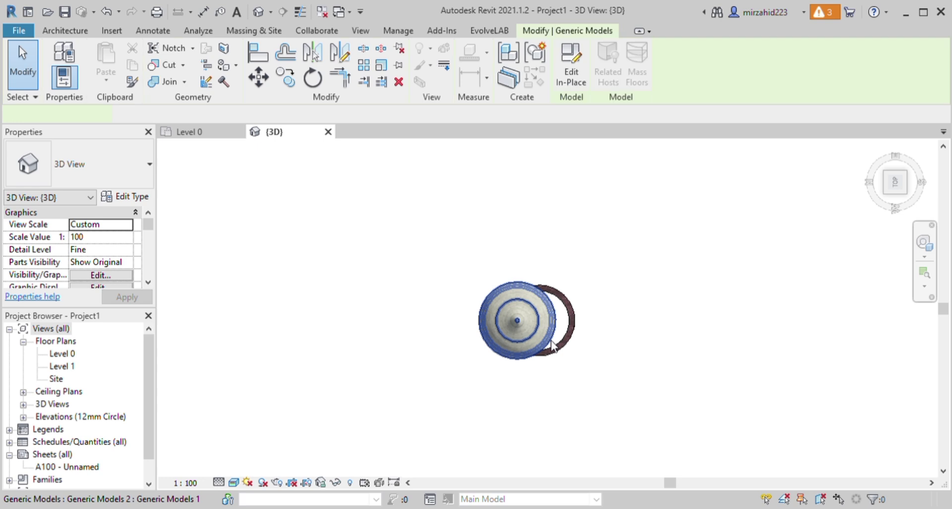
shift+middle_drag(556, 346, 551, 340)
scroll(551, 341, up, 3)
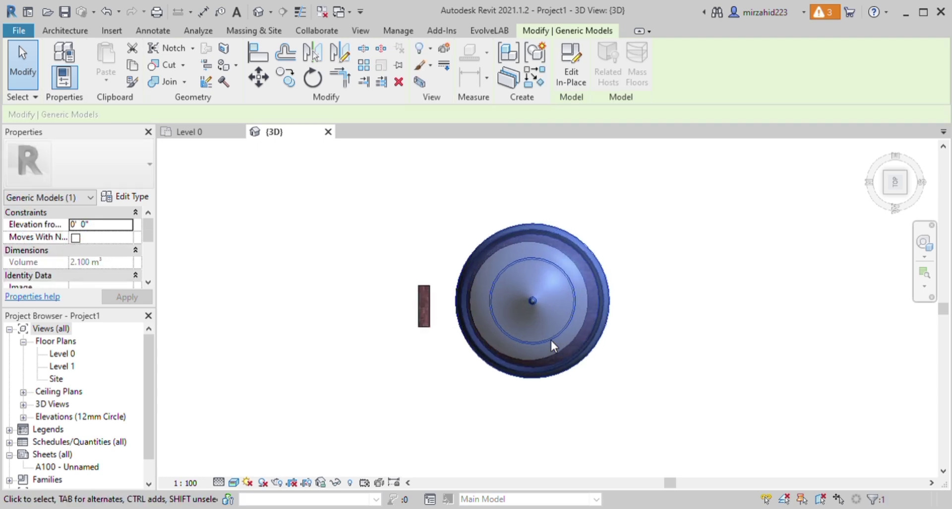
scroll(551, 340, up, 2)
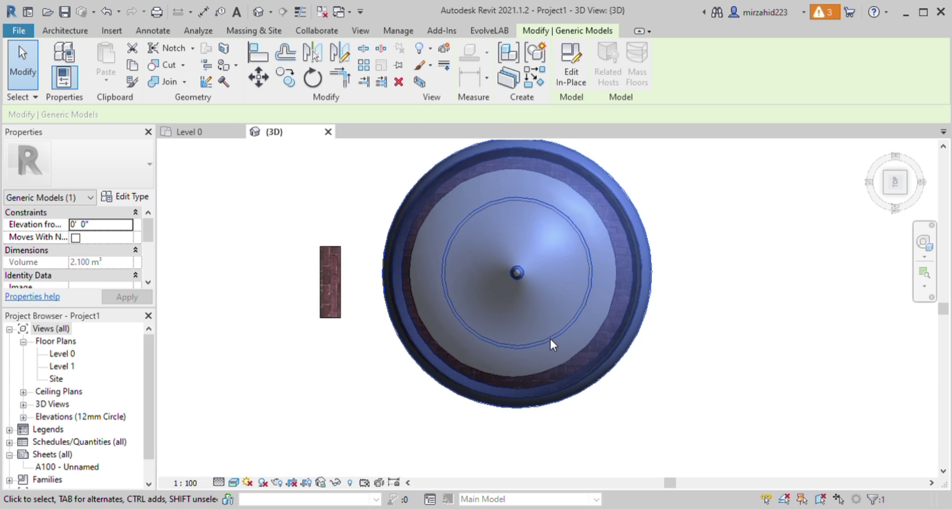
click(633, 429)
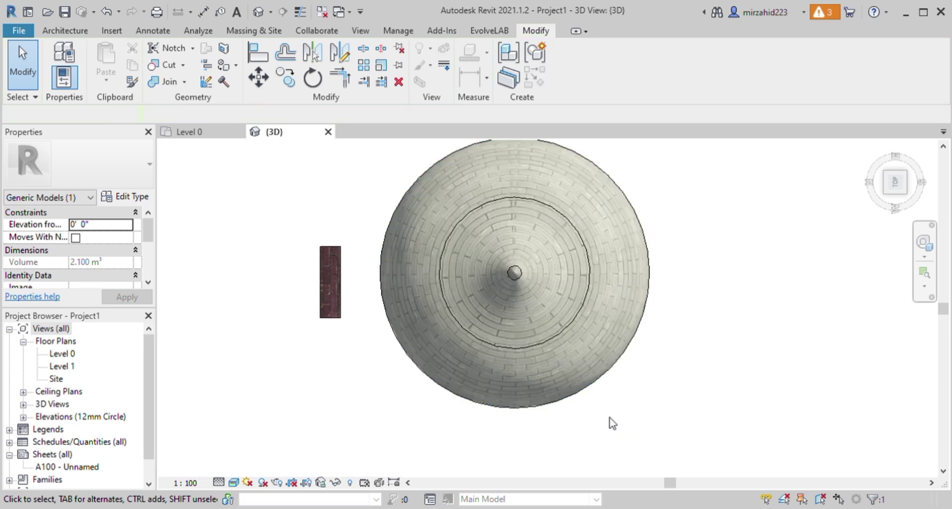
click(337, 313)
key(Delete)
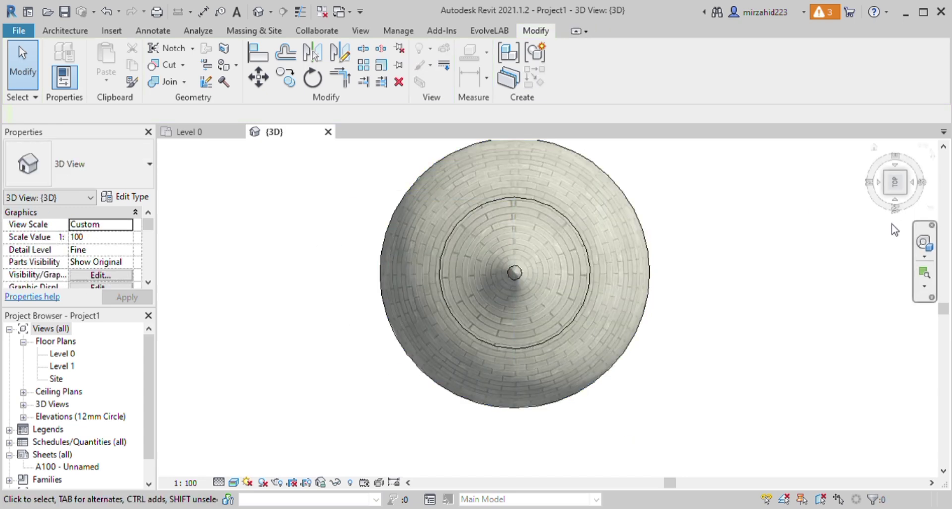
click(894, 216)
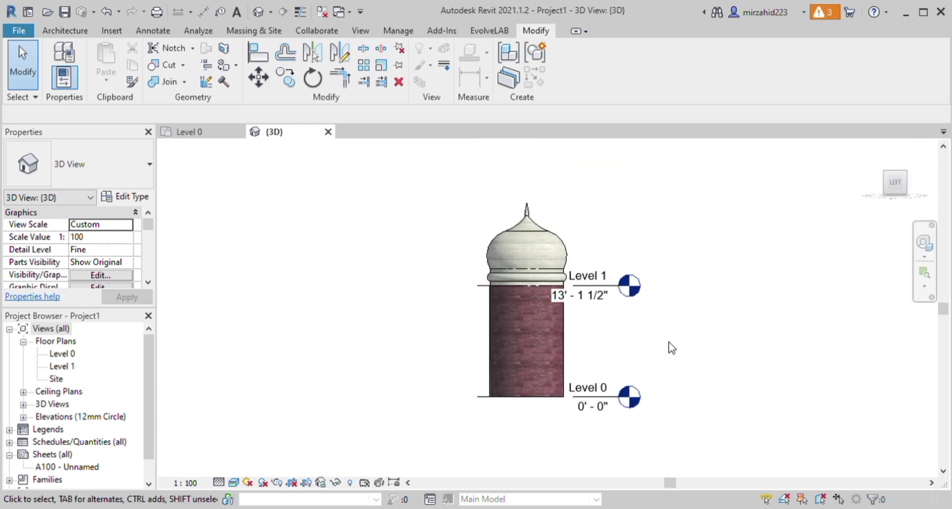
mouse_move(673, 346)
shift+middle_down()
mouse_move(558, 403)
mouse_move(544, 429)
mouse_move(683, 365)
mouse_move(549, 249)
mouse_move(630, 323)
mouse_move(739, 319)
mouse_move(752, 272)
mouse_move(578, 269)
mouse_move(482, 380)
mouse_move(438, 365)
shift+middle_up()
scroll(546, 248, up, 6)
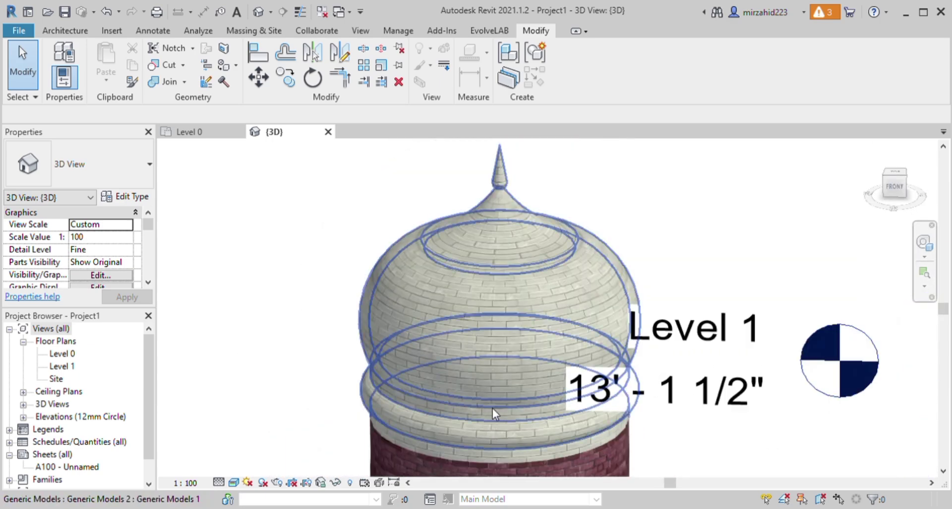